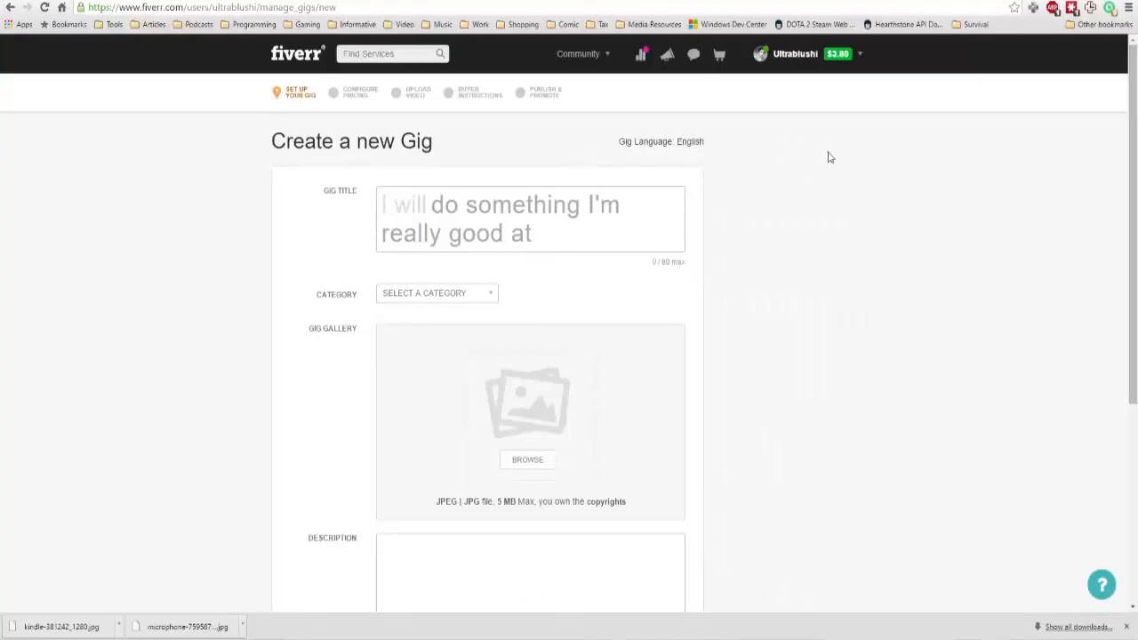
{"action": "left_click", "coordinate": [860, 55]}
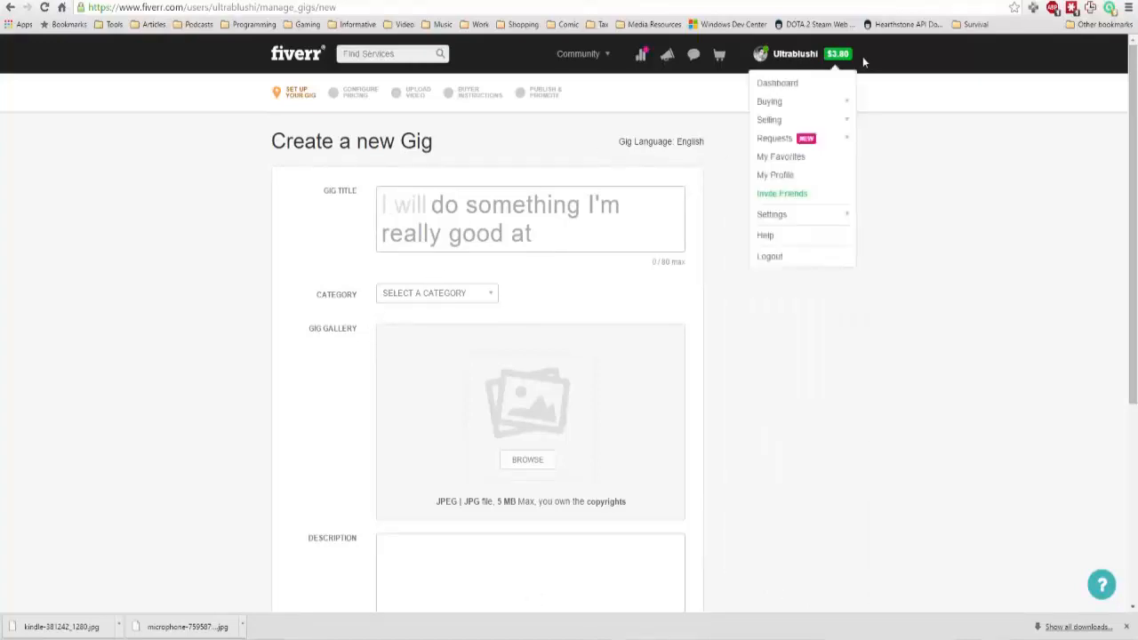
{"action": "mouse_move", "coordinate": [860, 56]}
{"action": "left_click", "coordinate": [849, 126]}
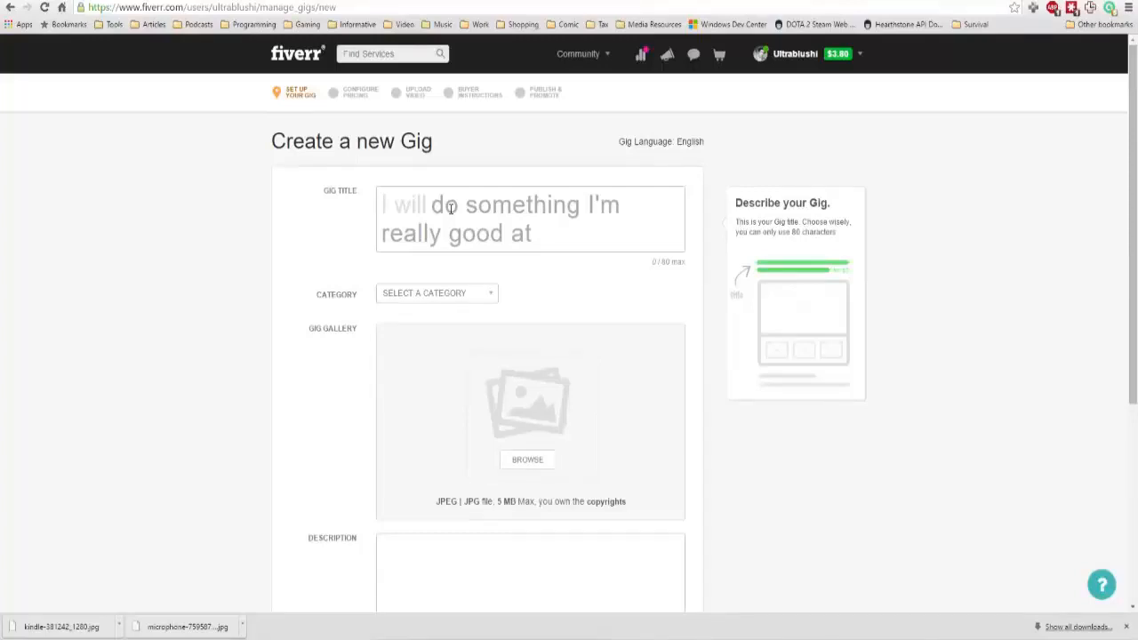
Enter "create an eBook Cover for your book" as the gig title after "I will".
{"action": "left_click", "coordinate": [451, 208]}
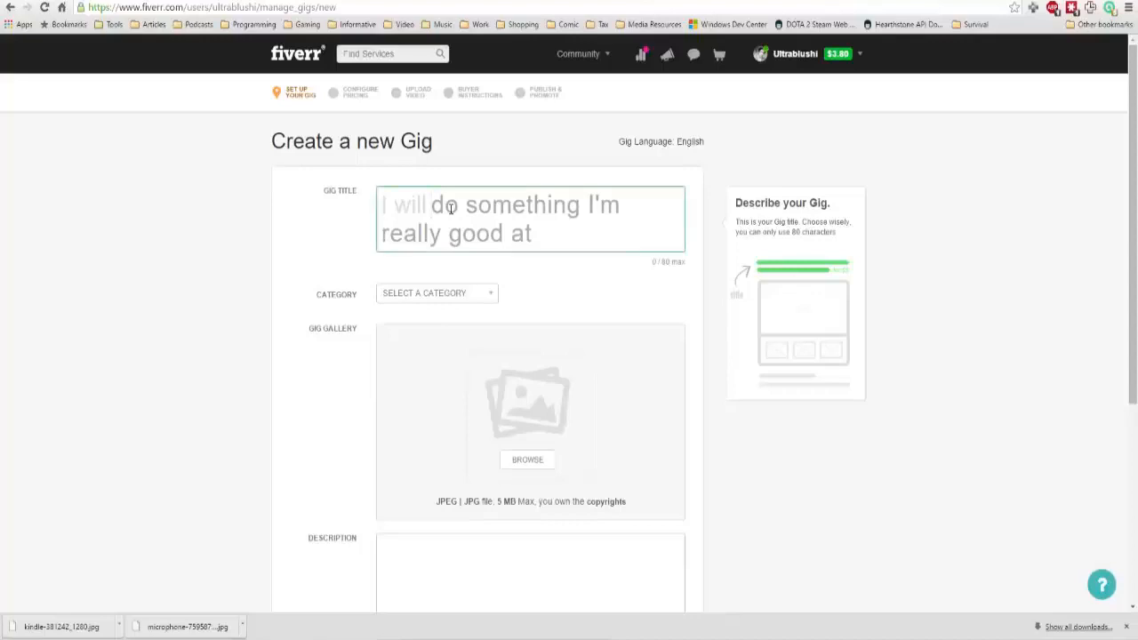
{"action": "type", "text": "c"}
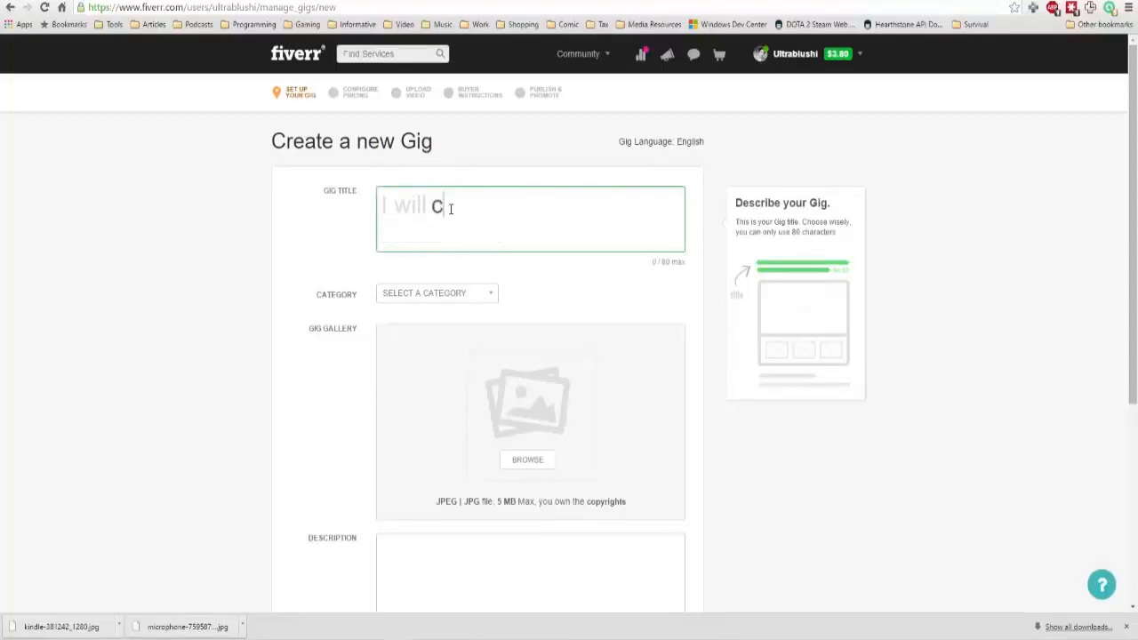
{"action": "type", "text": "reate an eB"}
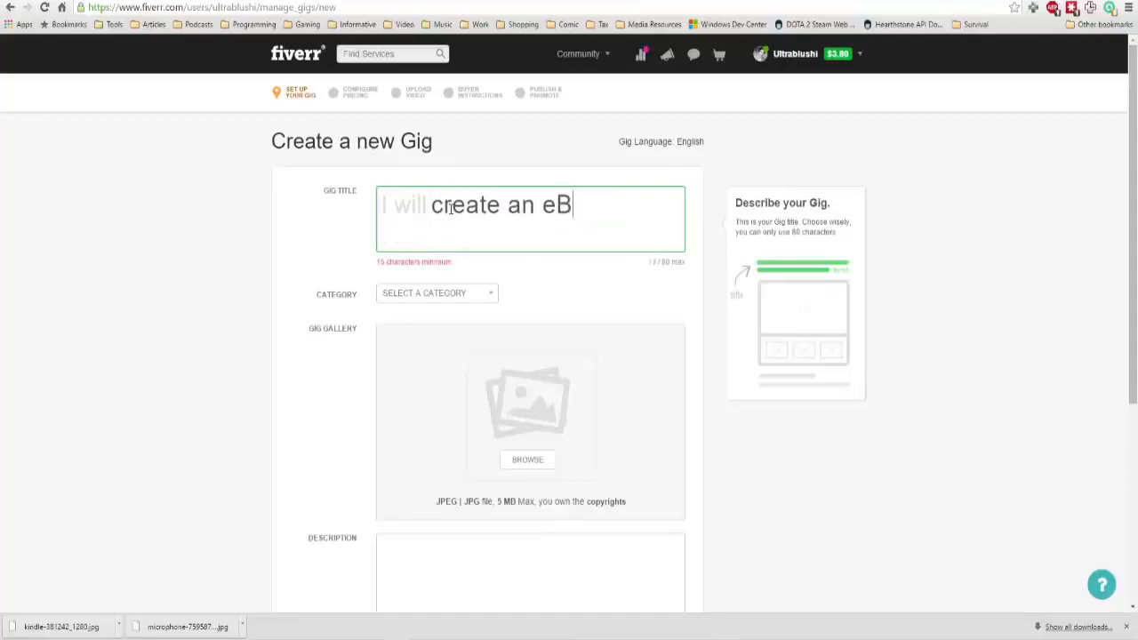
{"action": "type", "text": "ook Cover for"}
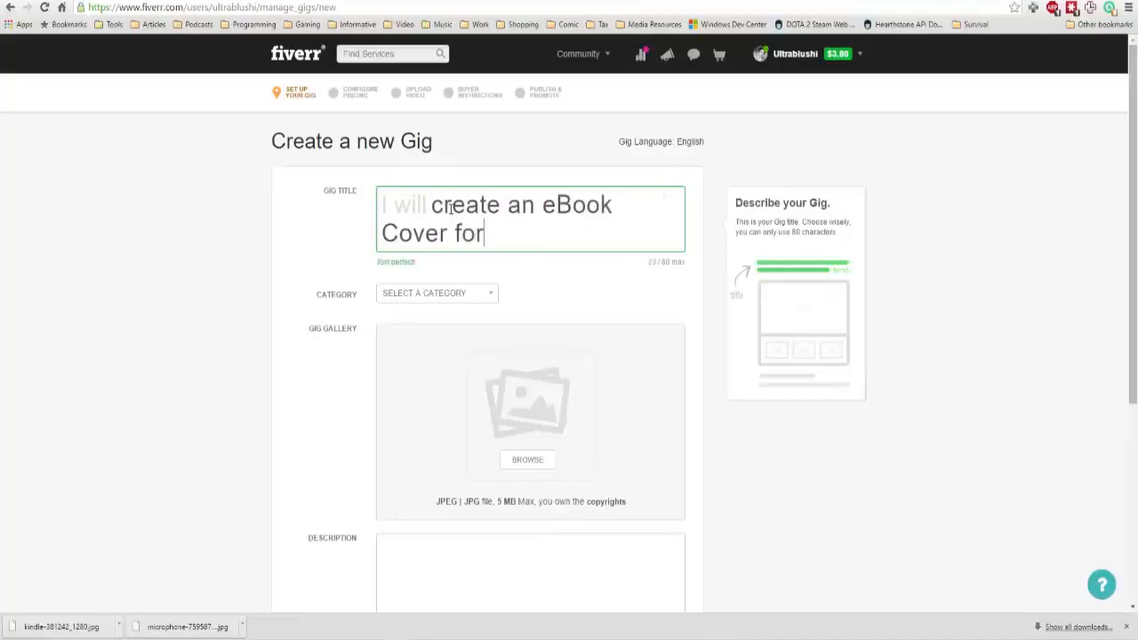
{"action": "type", "text": " your book"}
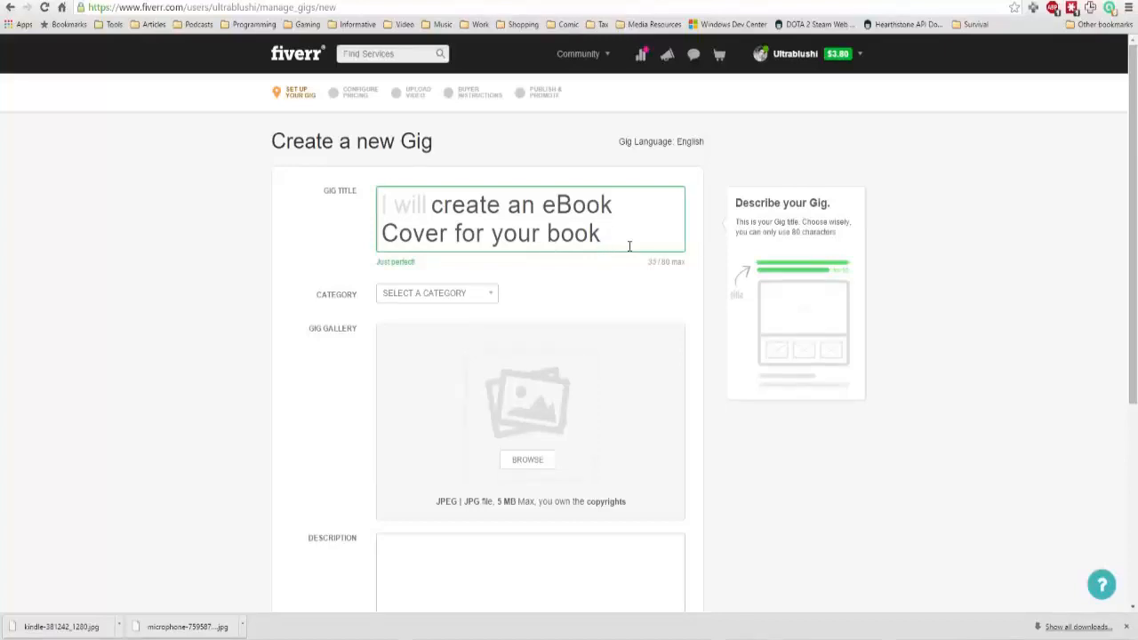
Set the gig's category to Graphics & Design with the subcategory Book Covers & Packaging.
{"action": "scroll", "coordinate": [629, 247], "scroll_direction": "down", "scroll_amount": 4}
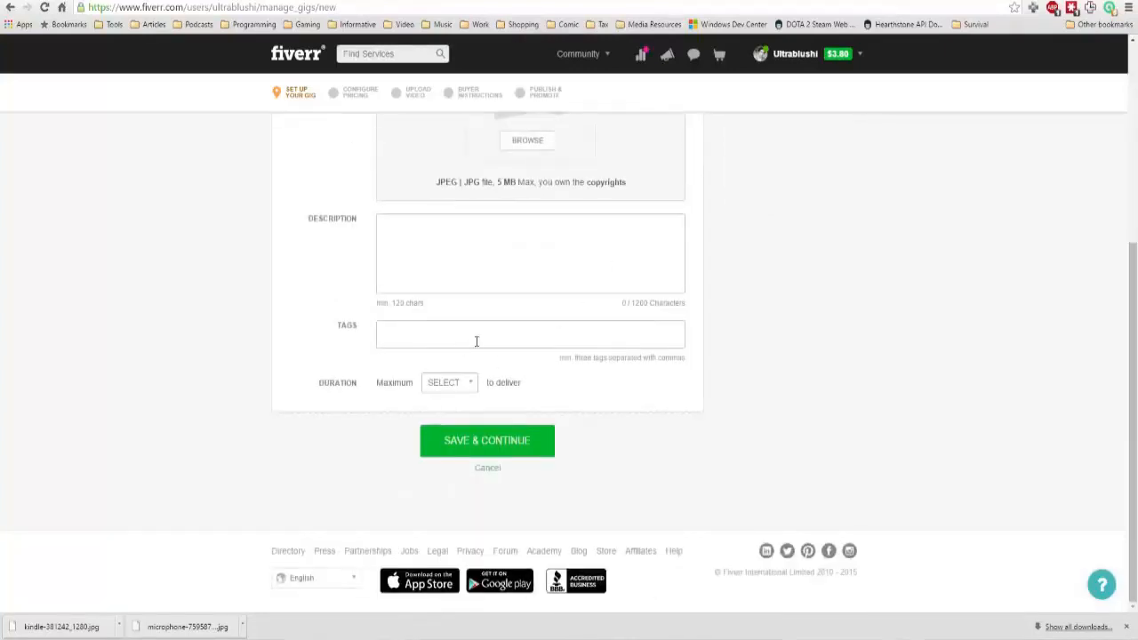
{"action": "scroll", "coordinate": [273, 316], "scroll_direction": "up", "scroll_amount": 4}
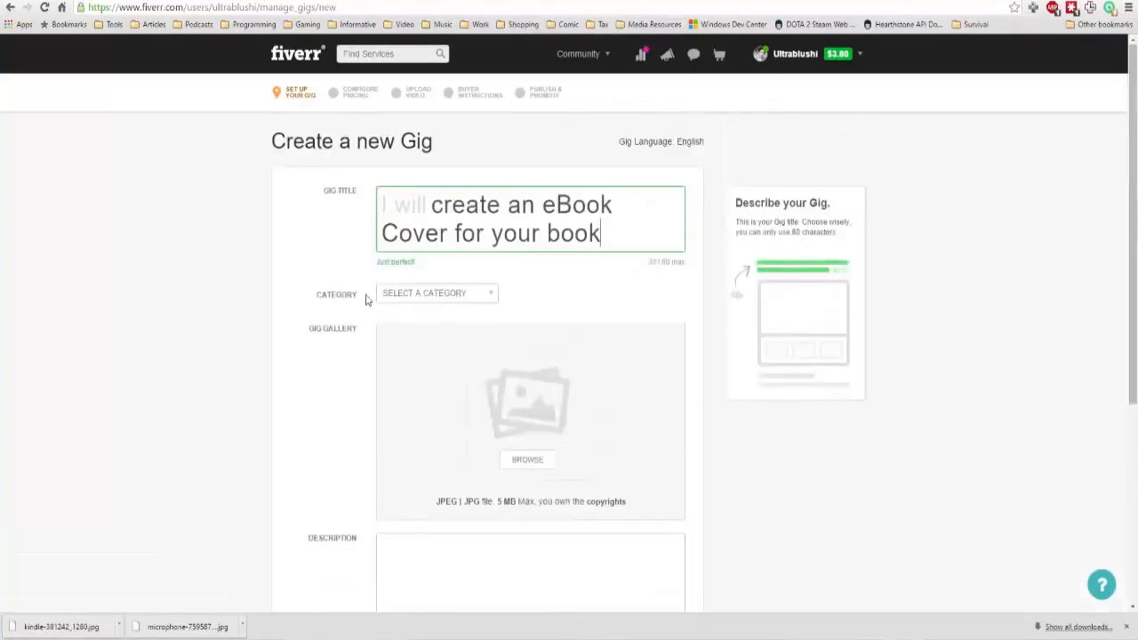
{"action": "left_click", "coordinate": [399, 300]}
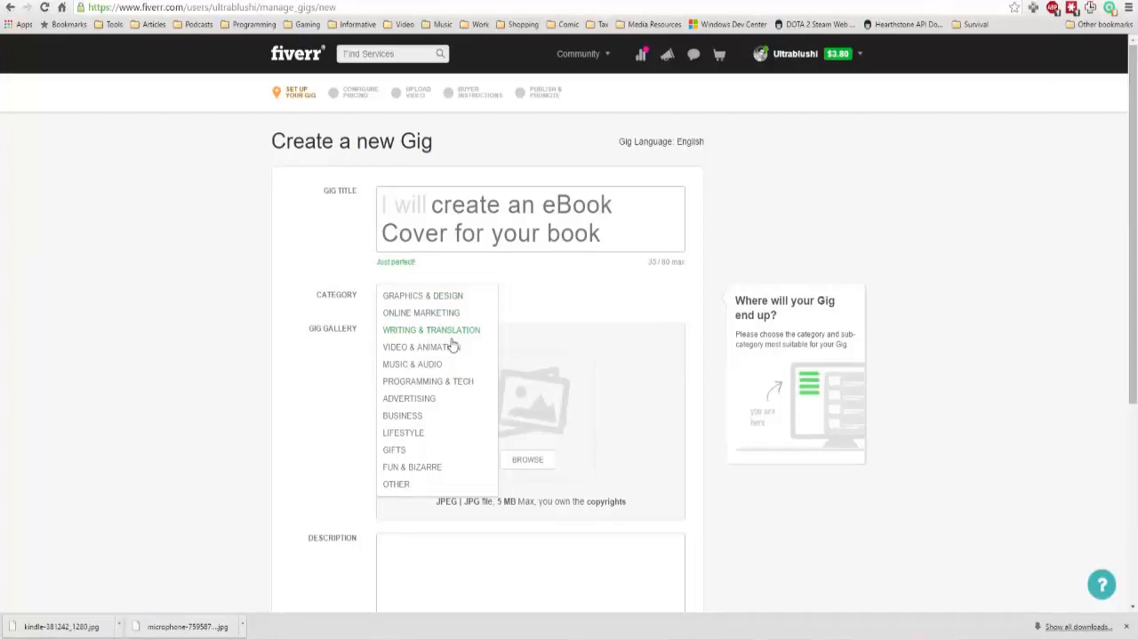
{"action": "left_click", "coordinate": [466, 302]}
{"action": "left_click", "coordinate": [570, 301]}
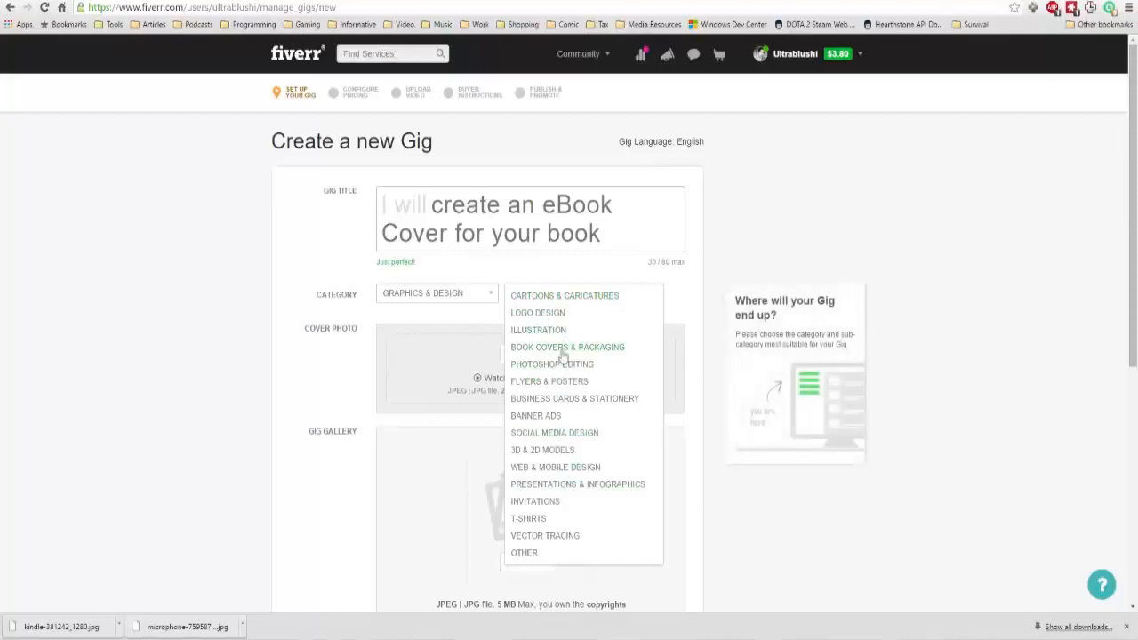
{"action": "left_click", "coordinate": [602, 349]}
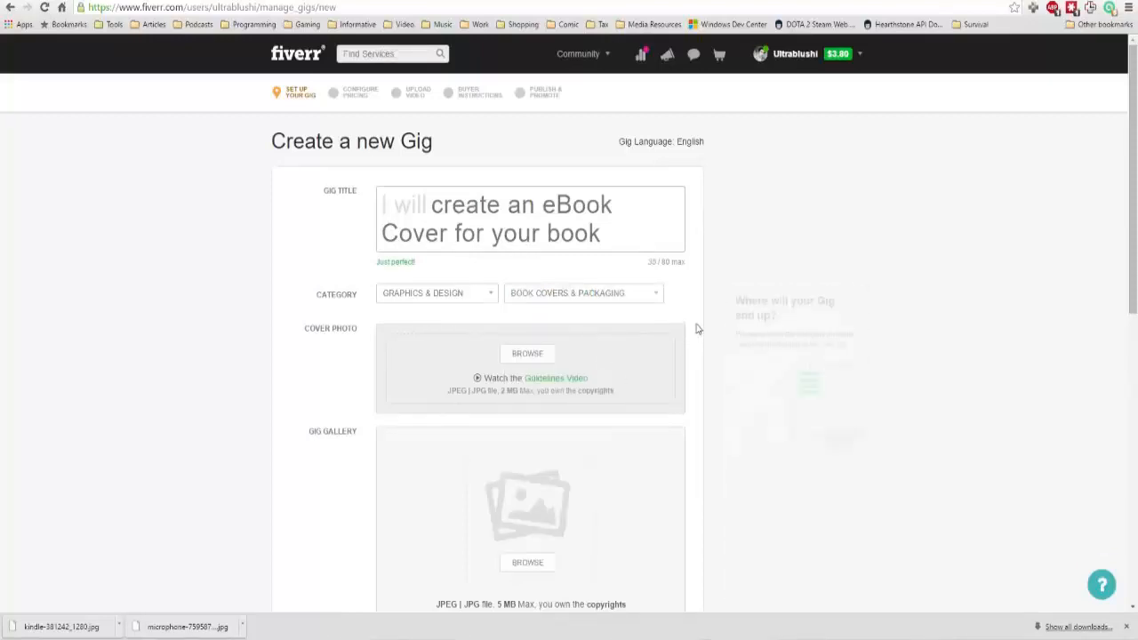
Examine the cover photo and gig gallery sections, including their file format and size requirements.
{"action": "scroll", "coordinate": [696, 327], "scroll_direction": "down", "scroll_amount": 3}
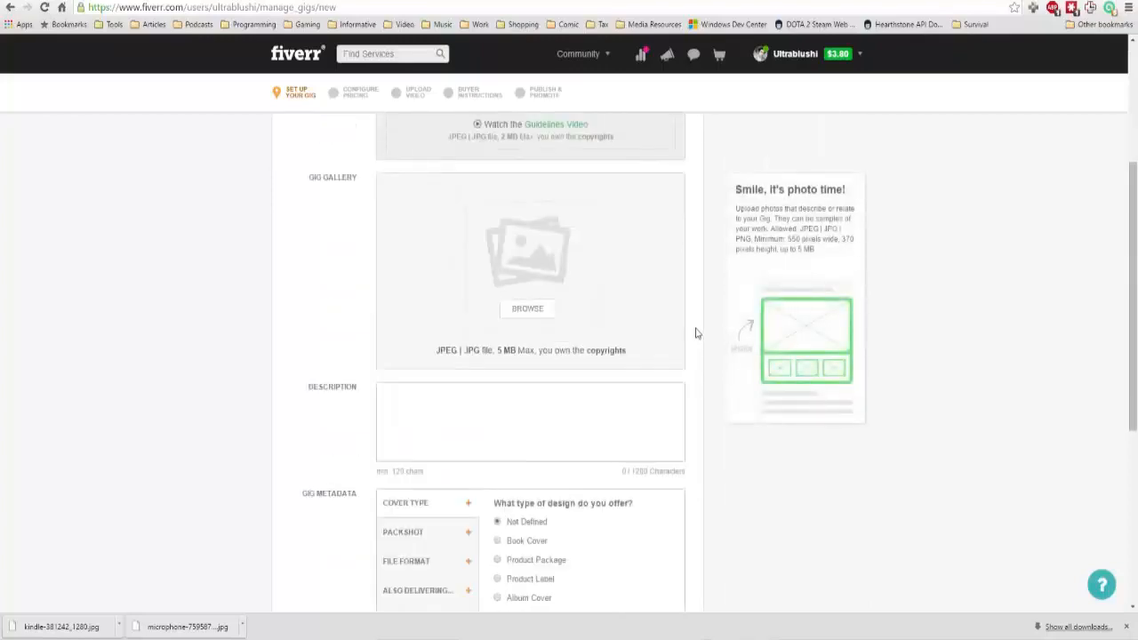
{"action": "scroll", "coordinate": [578, 331], "scroll_direction": "down", "scroll_amount": 1}
{"action": "scroll", "coordinate": [356, 249], "scroll_direction": "up", "scroll_amount": 2}
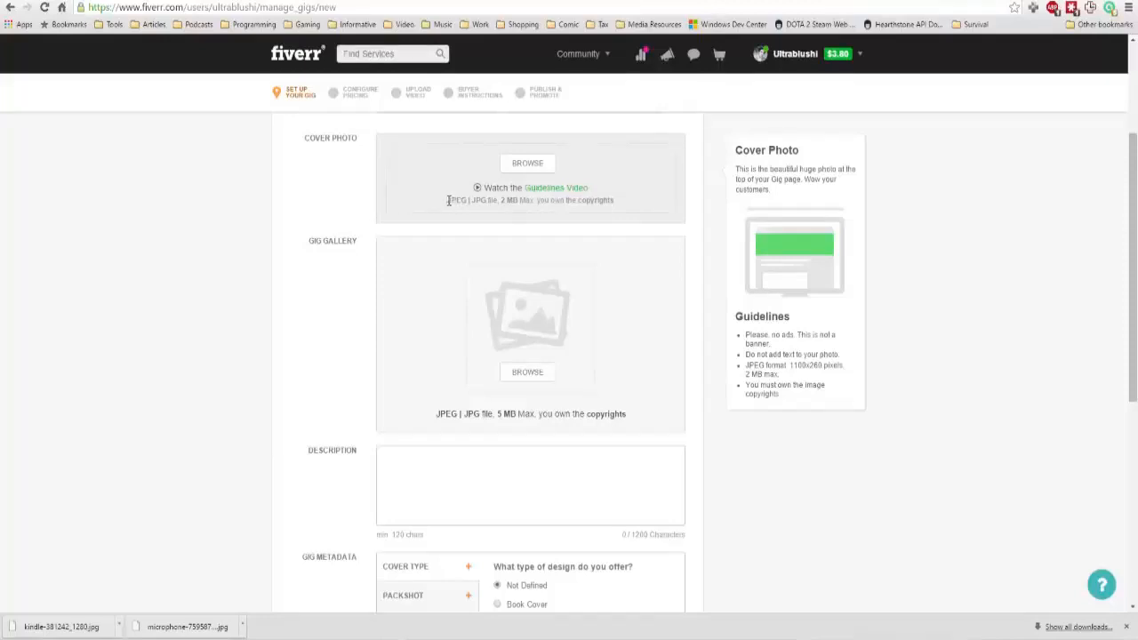
{"action": "left_click_drag", "start_coordinate": [448, 200], "coordinate": [482, 201]}
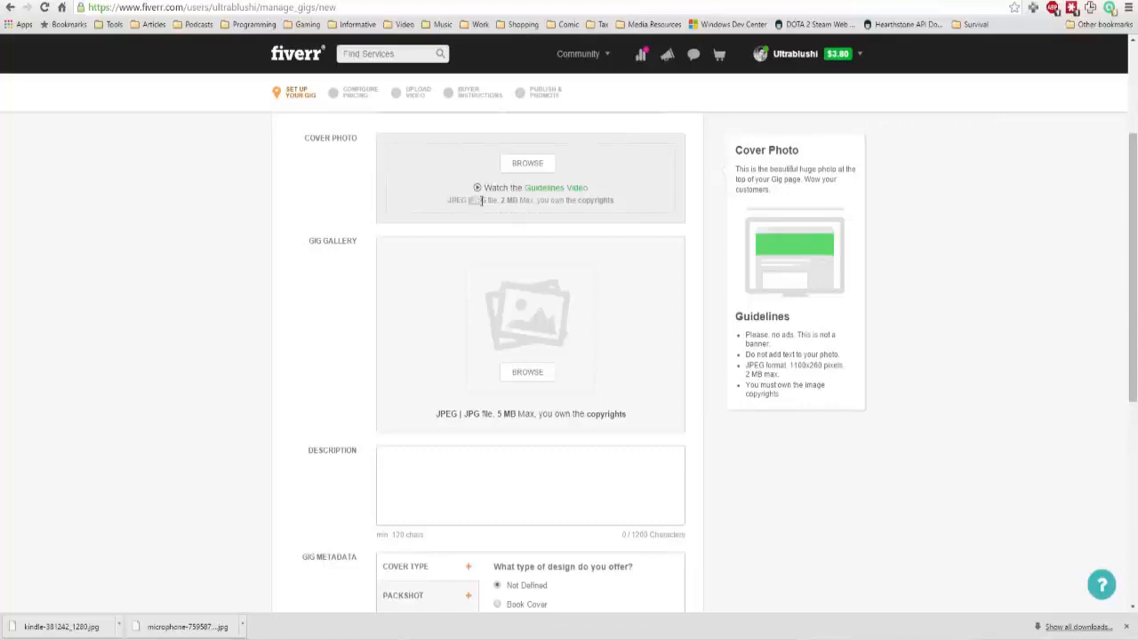
{"action": "left_click", "coordinate": [608, 202]}
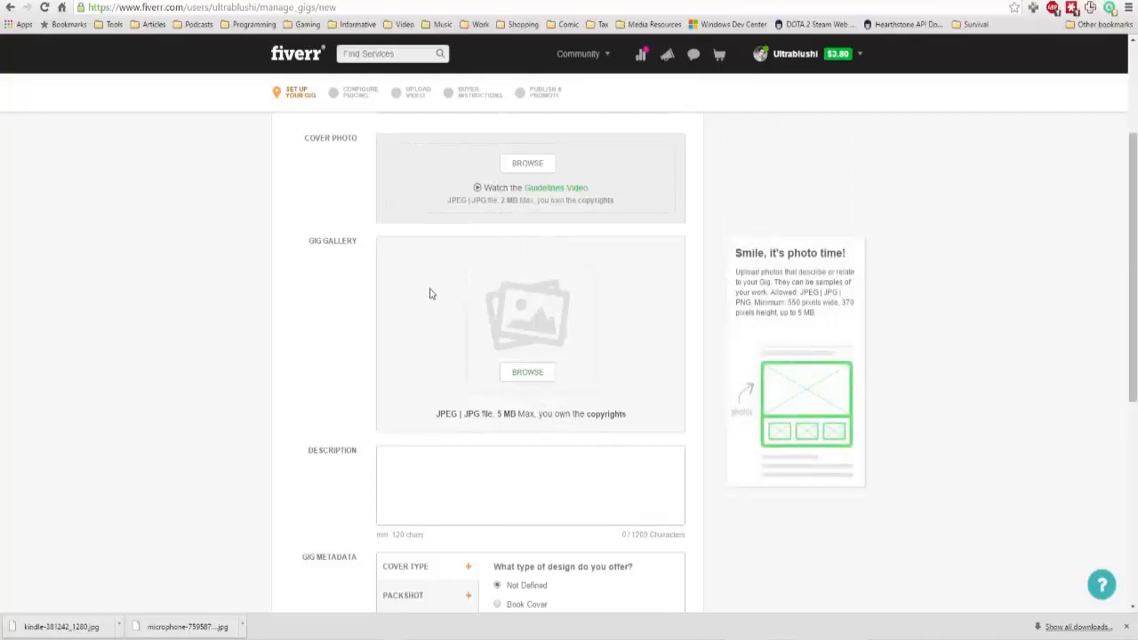
{"action": "scroll", "coordinate": [430, 292], "scroll_direction": "down", "scroll_amount": 1}
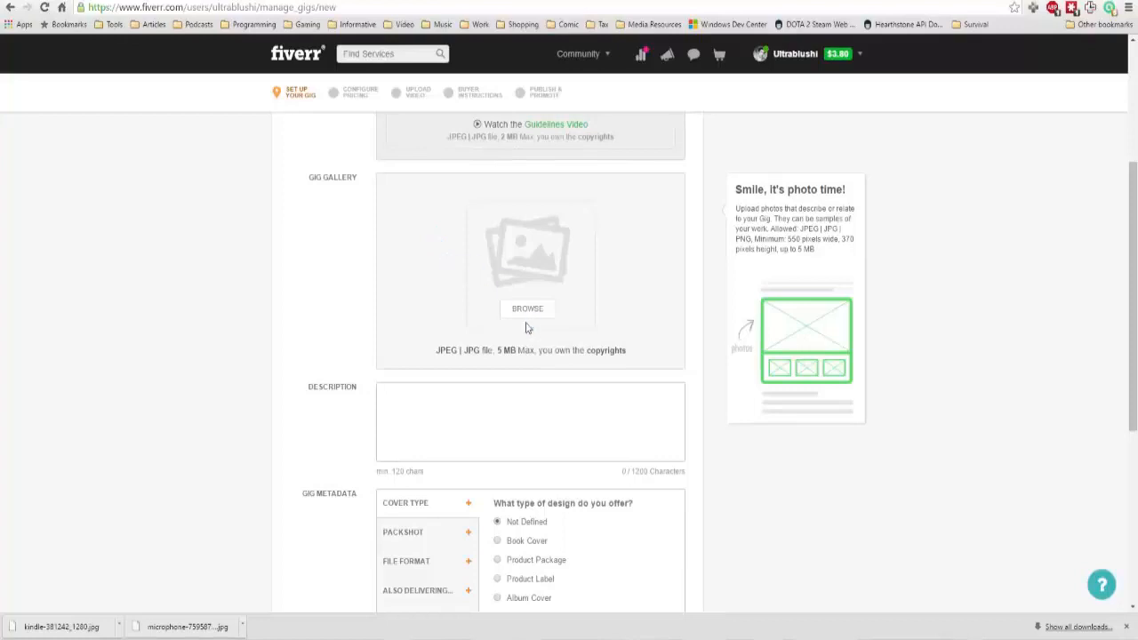
{"action": "scroll", "coordinate": [527, 317], "scroll_direction": "down", "scroll_amount": 1}
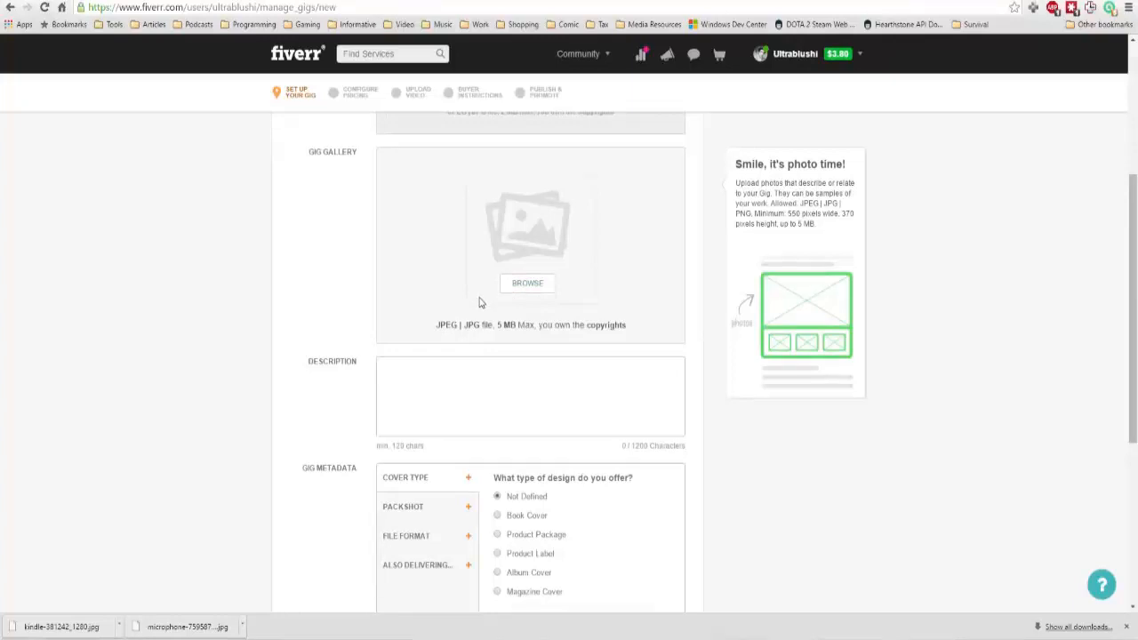
Write "I'll create an ebook cover" in the gig description.
{"action": "left_click", "coordinate": [483, 385]}
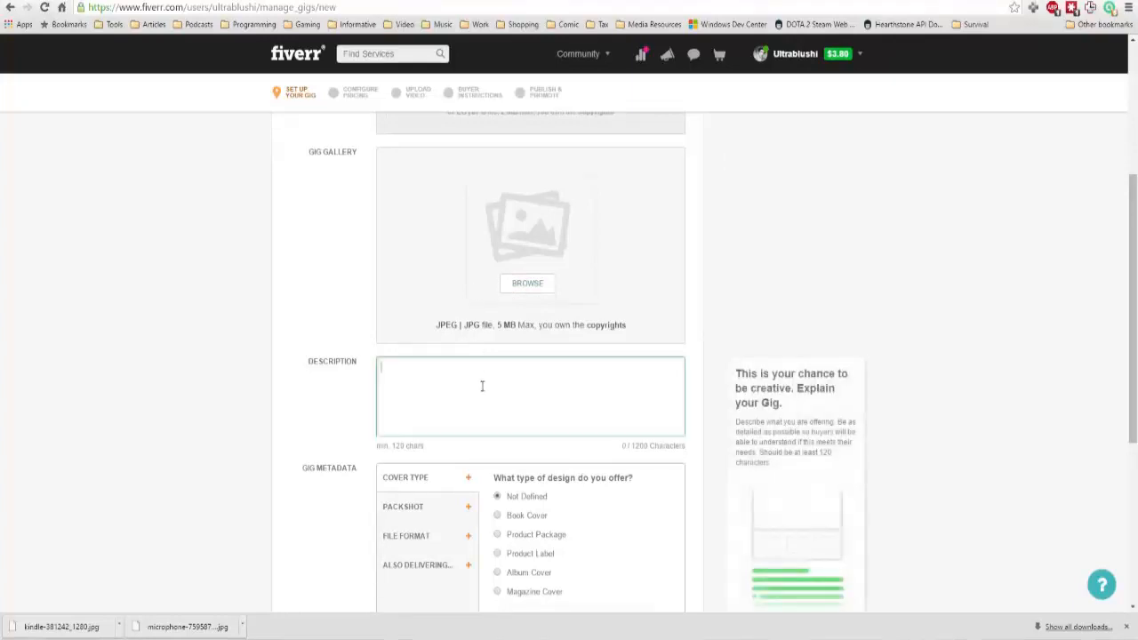
{"action": "scroll", "coordinate": [681, 345], "scroll_direction": "down", "scroll_amount": 1}
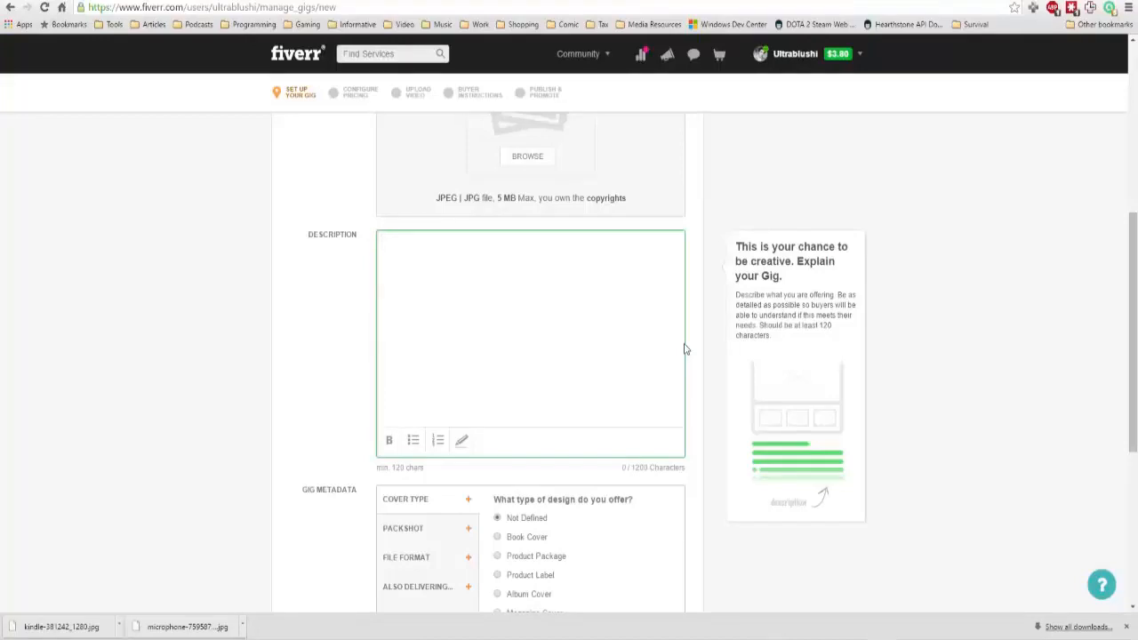
{"action": "scroll", "coordinate": [684, 349], "scroll_direction": "down", "scroll_amount": 3}
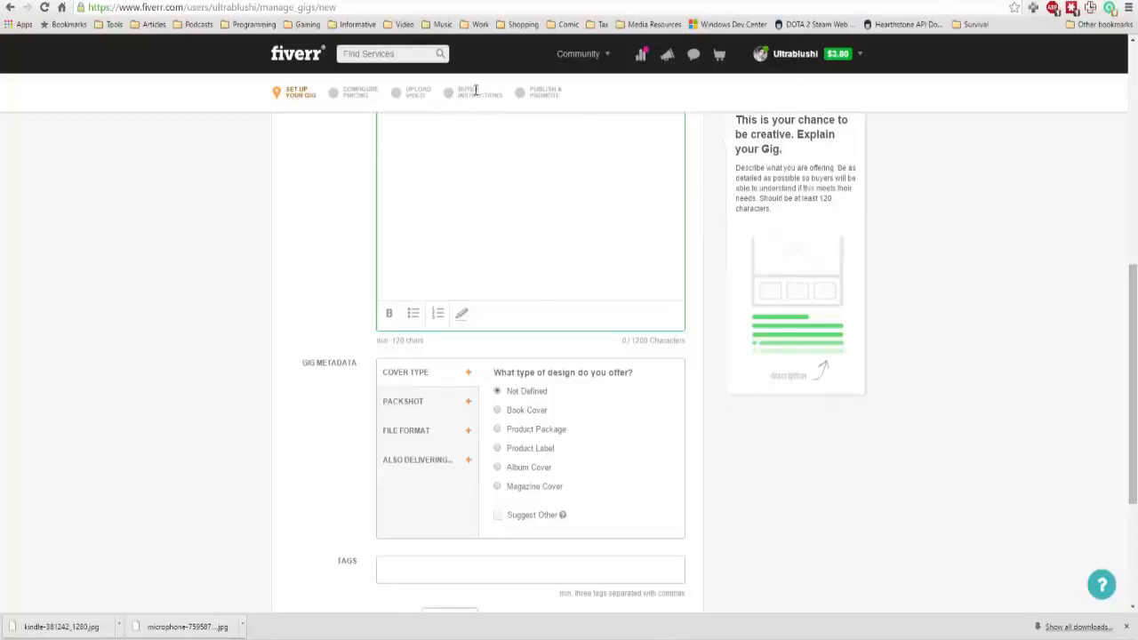
{"action": "scroll", "coordinate": [558, 218], "scroll_direction": "up", "scroll_amount": 2}
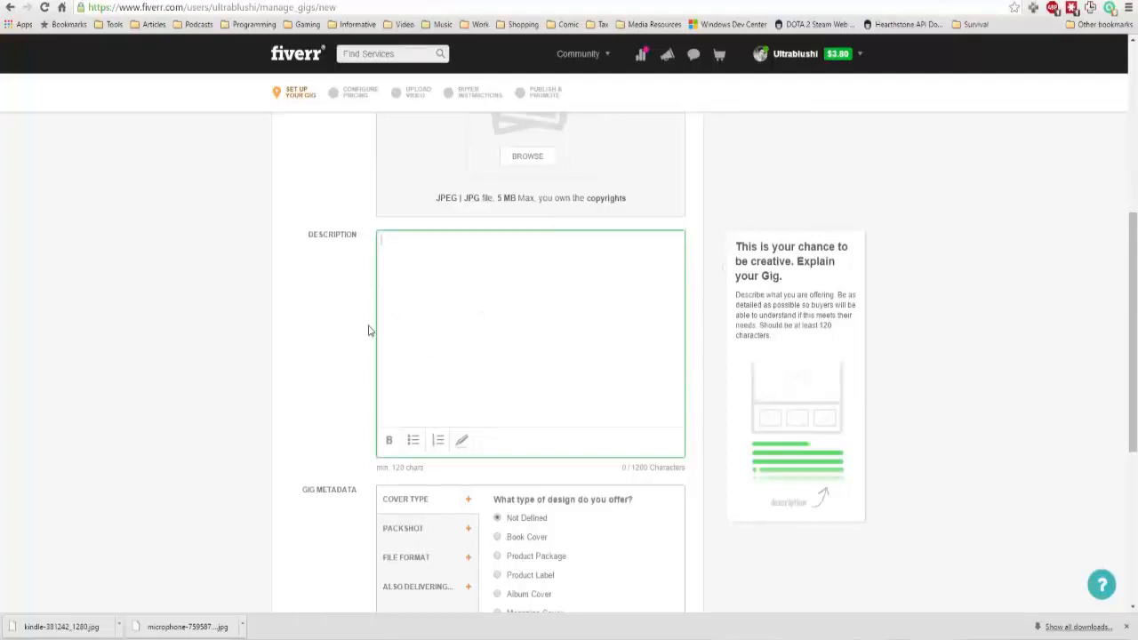
{"action": "type", "text": "I'll create an ebook cover"}
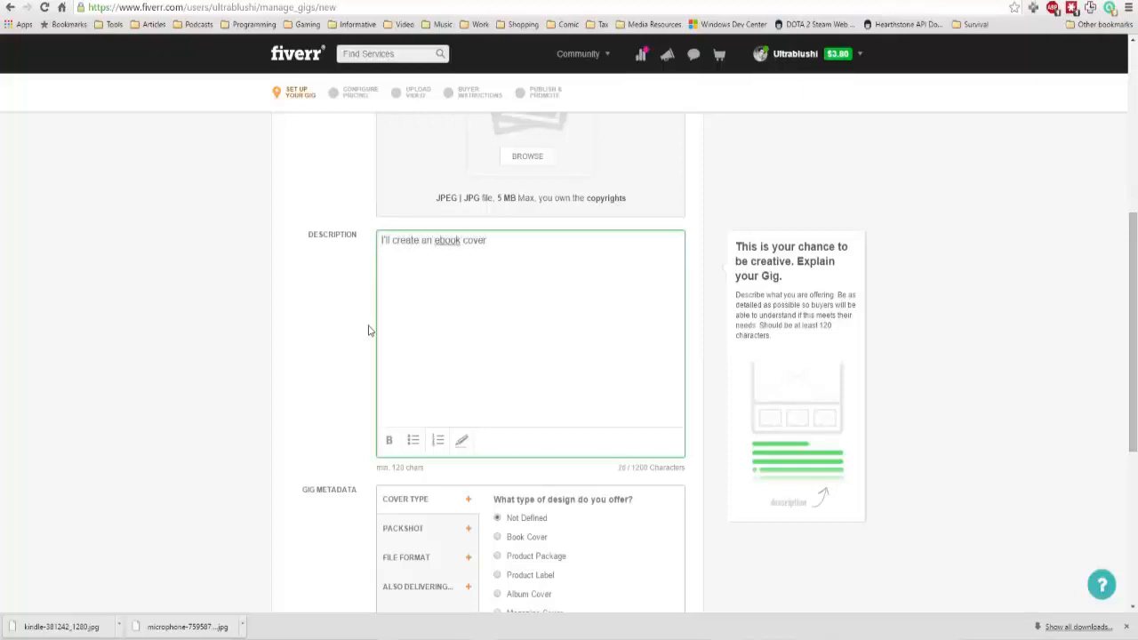
In the gig metadata, set the cover type to Book Cover and the packshot to 2D Graphic.
{"action": "scroll", "coordinate": [368, 330], "scroll_direction": "down", "scroll_amount": 3}
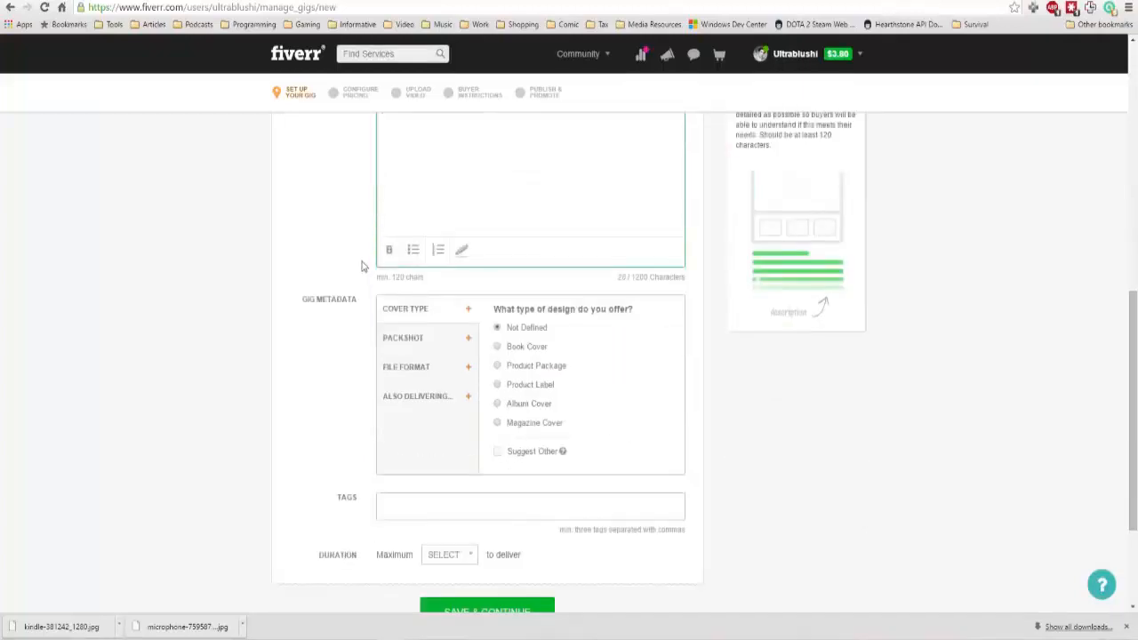
{"action": "scroll", "coordinate": [362, 266], "scroll_direction": "up", "scroll_amount": 2}
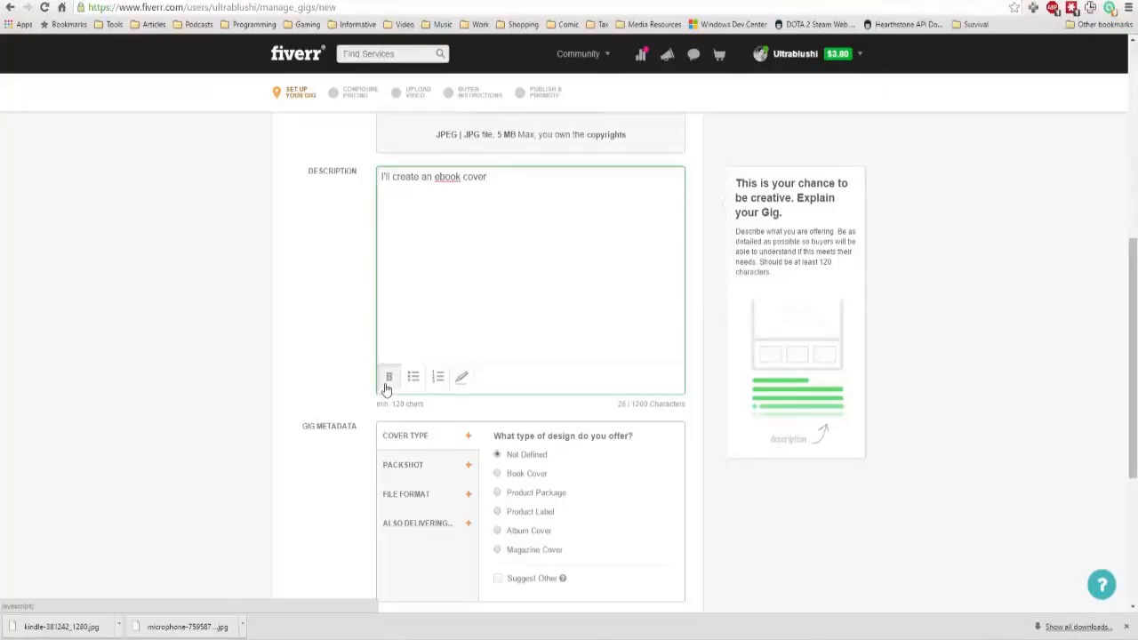
{"action": "scroll", "coordinate": [380, 386], "scroll_direction": "down", "scroll_amount": 2}
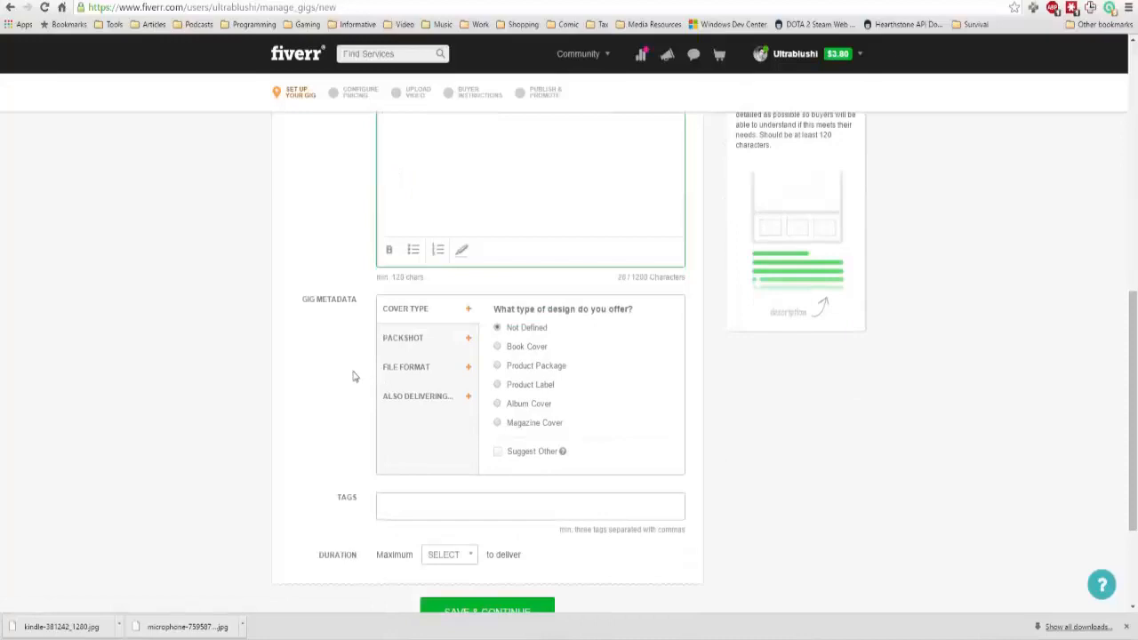
{"action": "scroll", "coordinate": [352, 376], "scroll_direction": "down", "scroll_amount": 1}
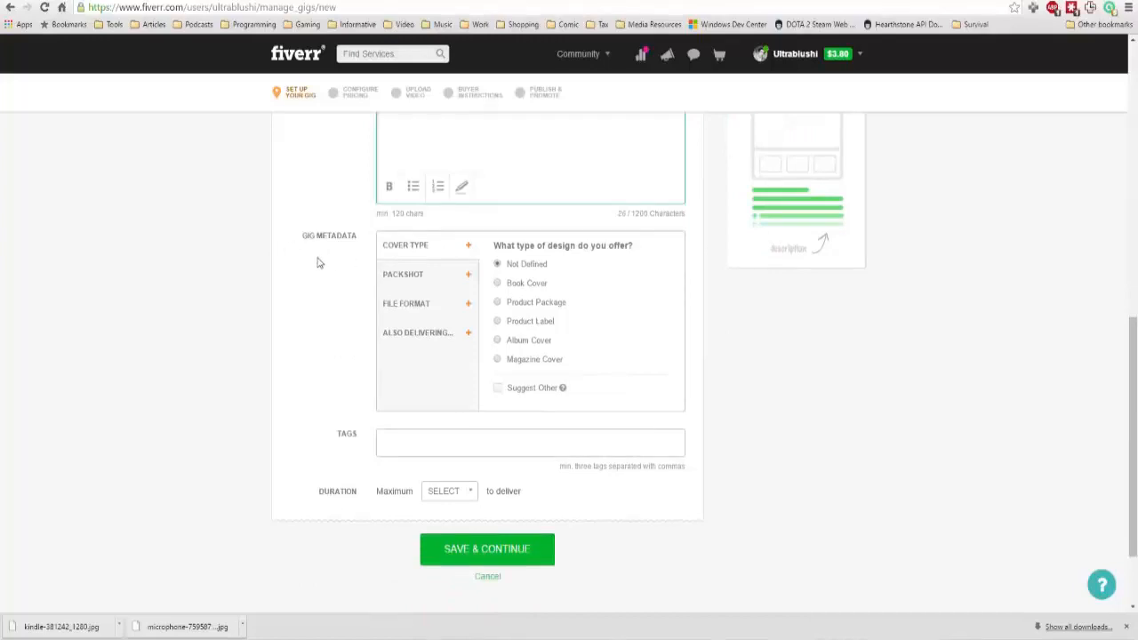
{"action": "left_click", "coordinate": [495, 285]}
{"action": "left_click", "coordinate": [453, 283]}
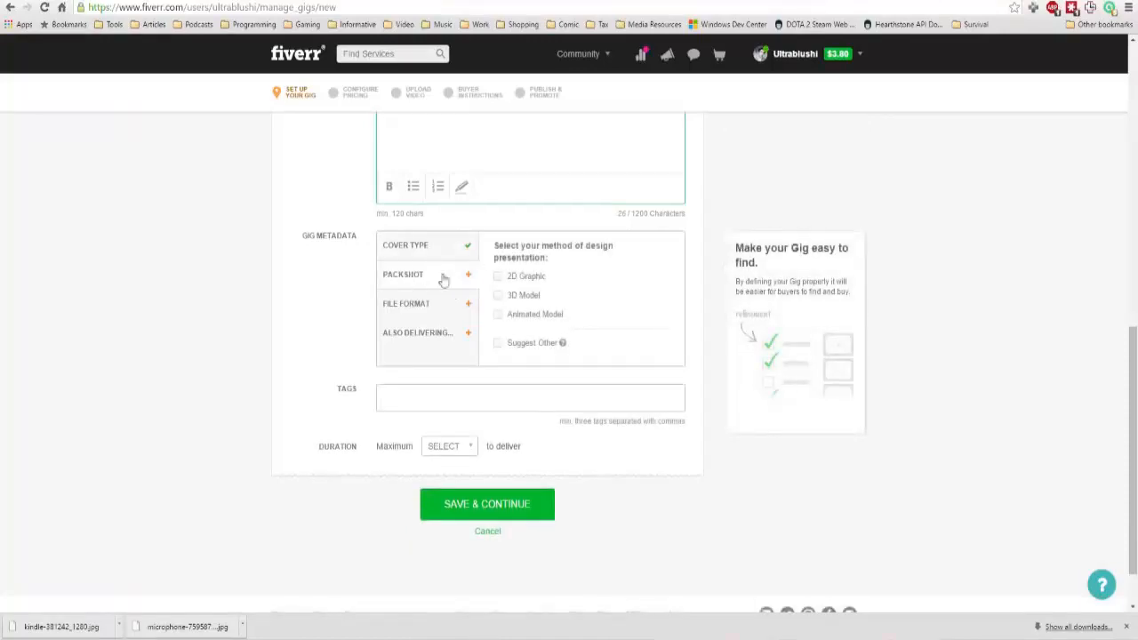
{"action": "left_click", "coordinate": [520, 277]}
Offer the JPG and PSD file formats and include the Ready For Print and Web Publish Ready services in the gig metadata.
{"action": "left_click", "coordinate": [435, 315]}
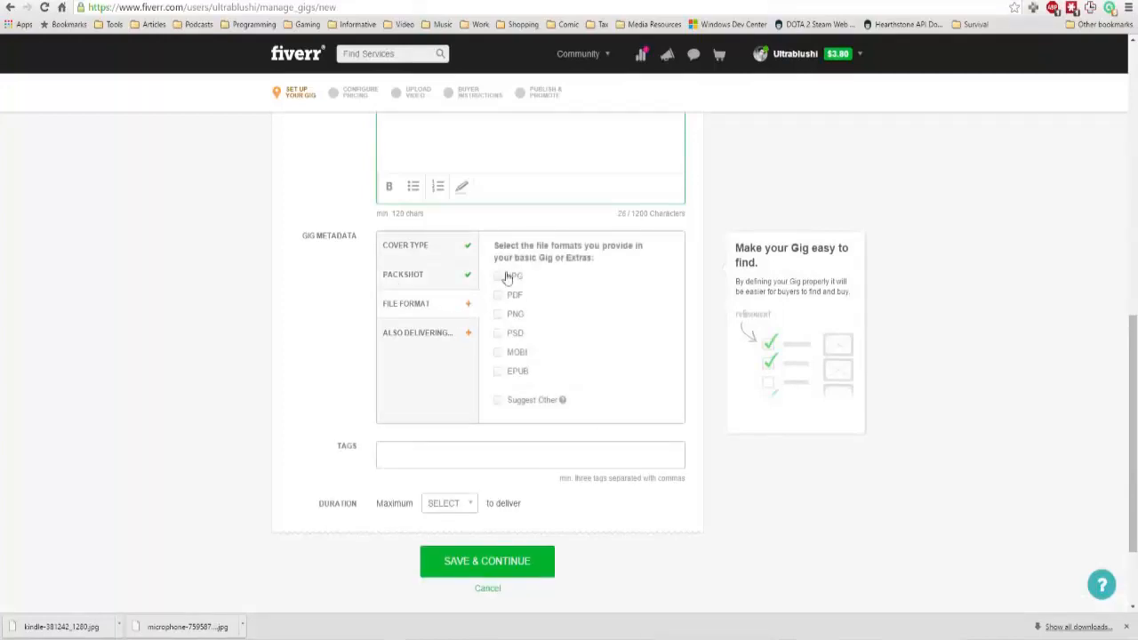
{"action": "left_click", "coordinate": [515, 278]}
{"action": "left_click", "coordinate": [521, 335]}
{"action": "left_click", "coordinate": [431, 336]}
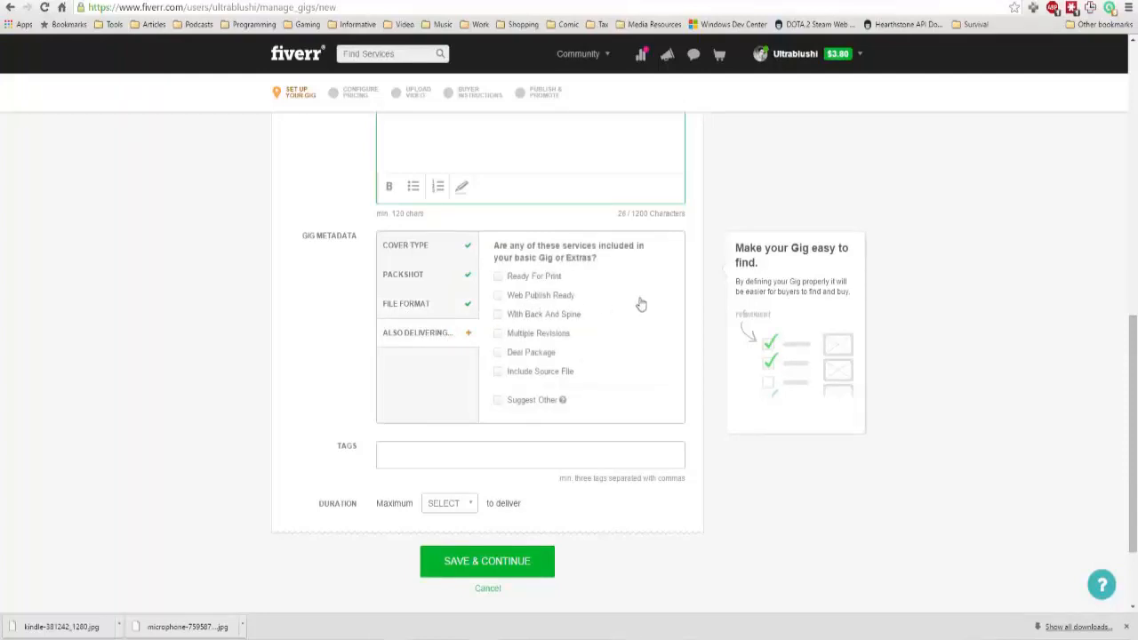
{"action": "left_click", "coordinate": [503, 298]}
{"action": "left_click", "coordinate": [498, 276]}
Add the tags "ebook cover", "photoshop work" and "jpg export" to the gig.
{"action": "left_click", "coordinate": [553, 457]}
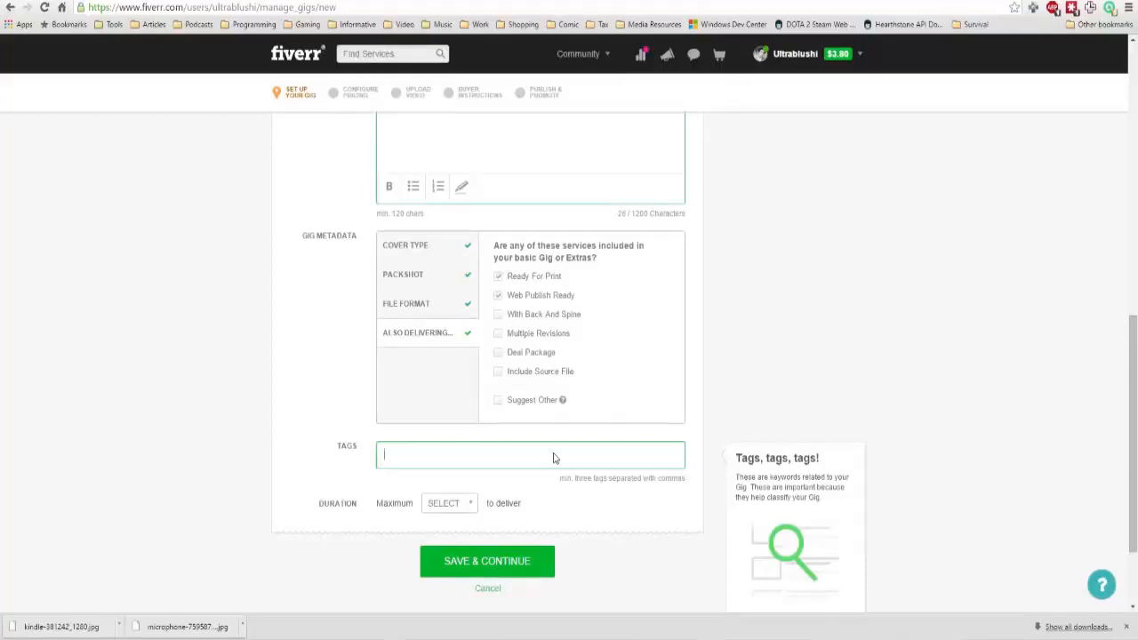
{"action": "type", "text": "ebook cover"}
{"action": "key", "text": "Return"}
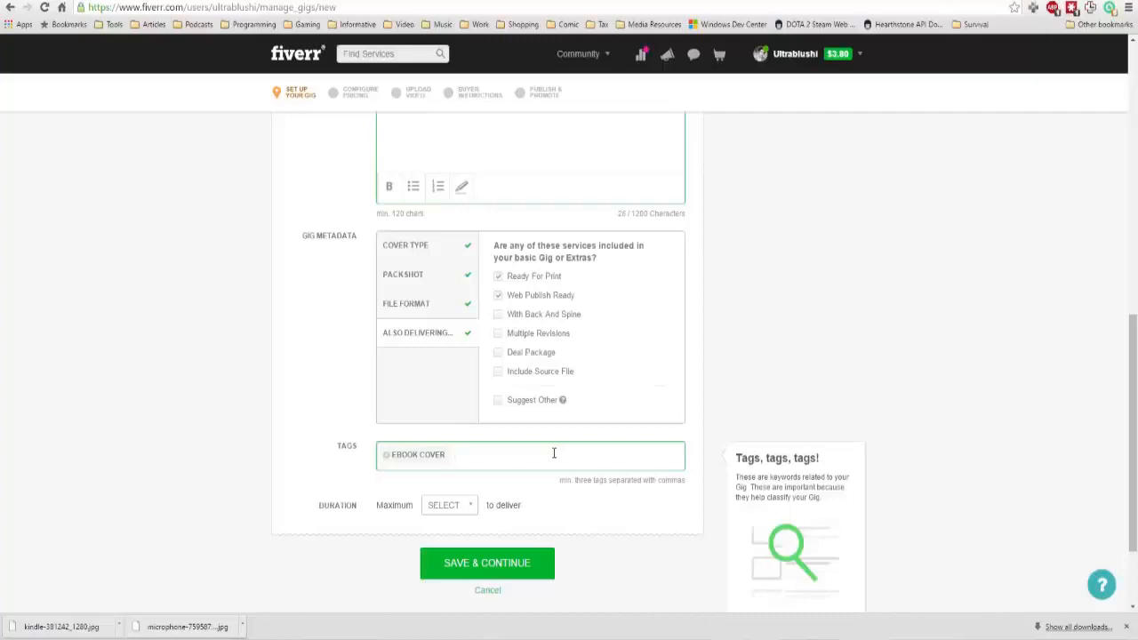
{"action": "type", "text": "photoshop cree"}
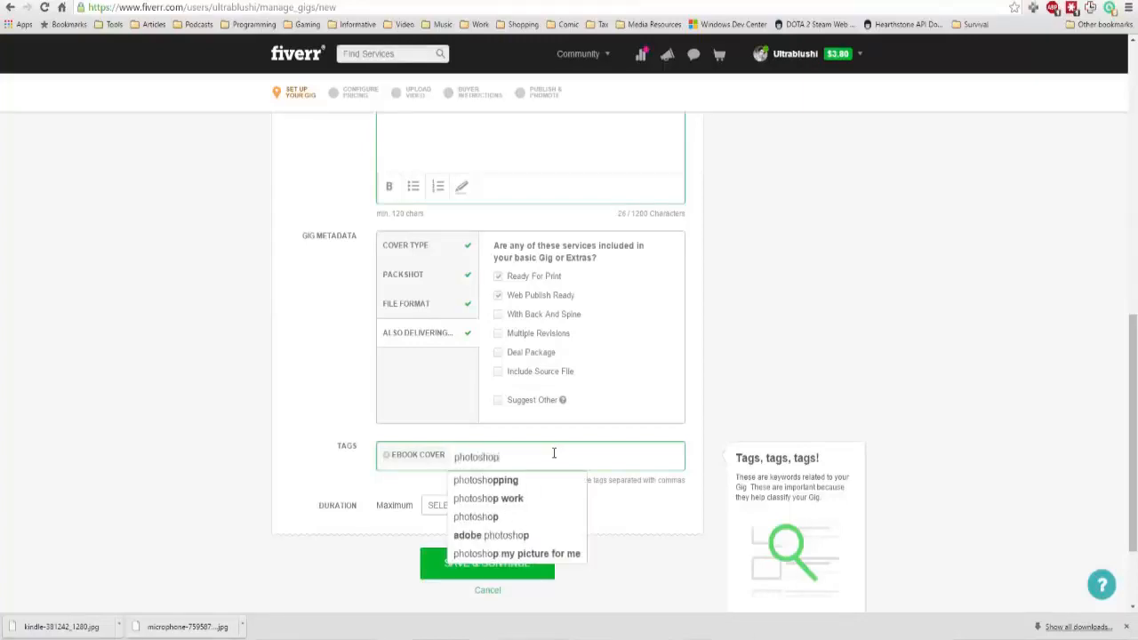
{"action": "key", "text": "BackSpace"}
{"action": "key", "text": "BackSpace"}
{"action": "key", "text": "BackSpace"}
{"action": "key", "text": "BackSpace"}
{"action": "type", "text": "work"}
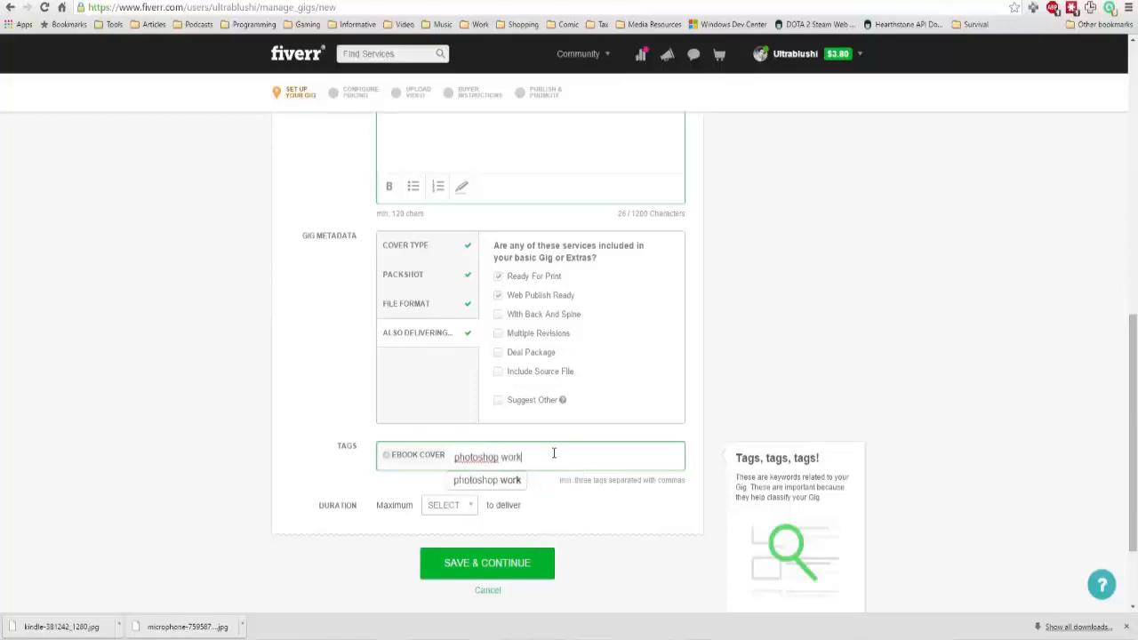
{"action": "key", "text": "Return"}
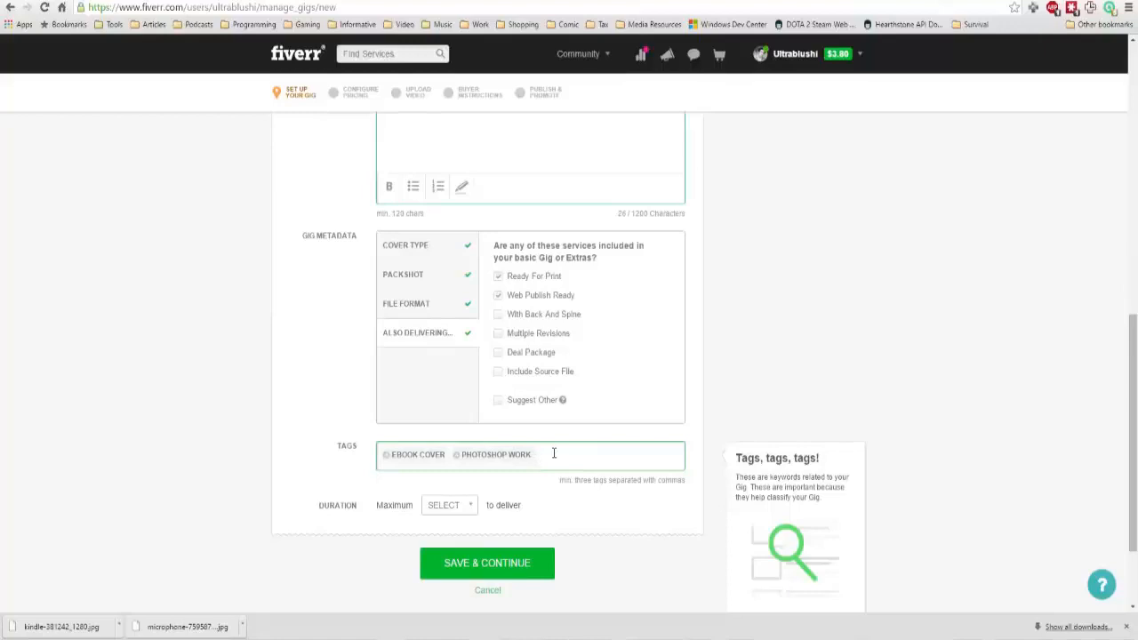
{"action": "type", "text": "jpg export"}
{"action": "key", "text": "Return"}
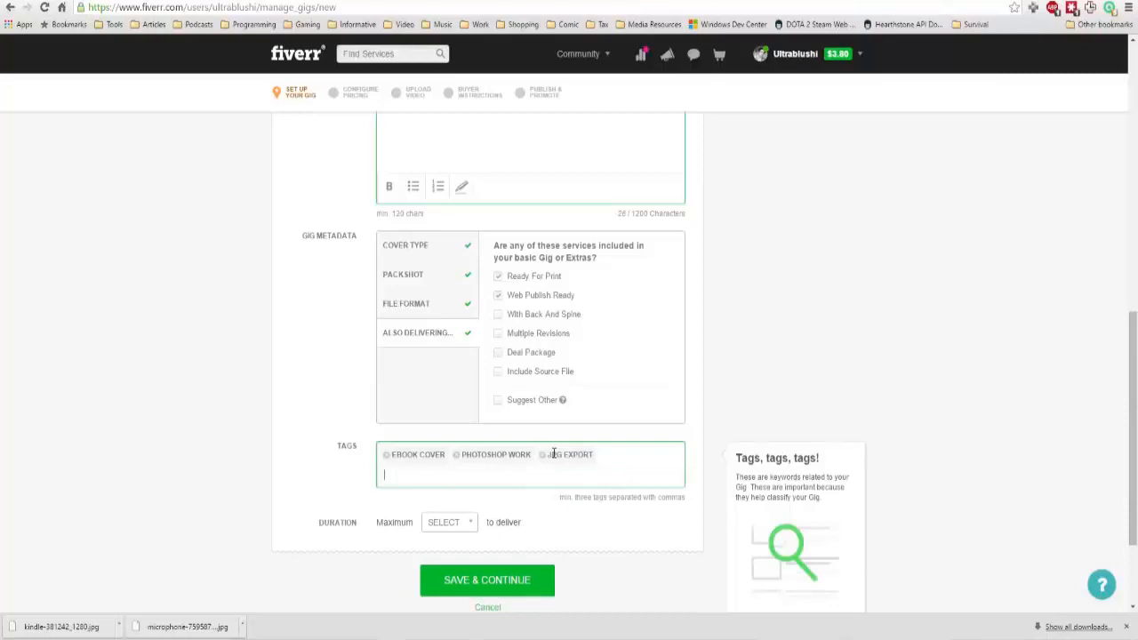
Set the gig's maximum delivery duration to 3 days and try to save the gig setup.
{"action": "left_click", "coordinate": [464, 522]}
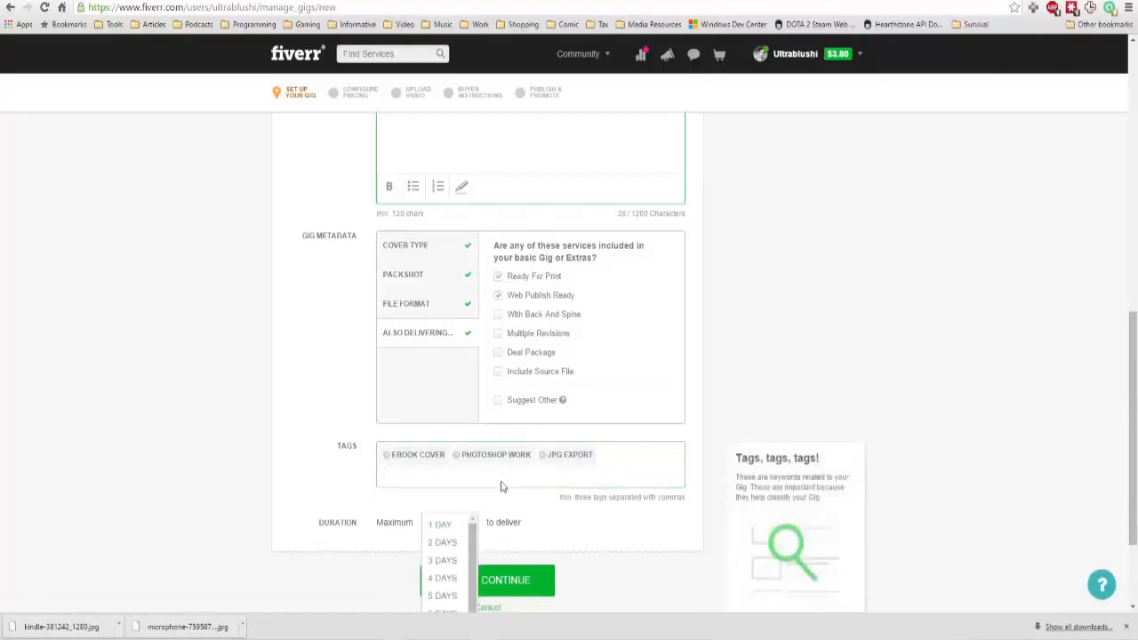
{"action": "scroll", "coordinate": [501, 486], "scroll_direction": "down", "scroll_amount": 1}
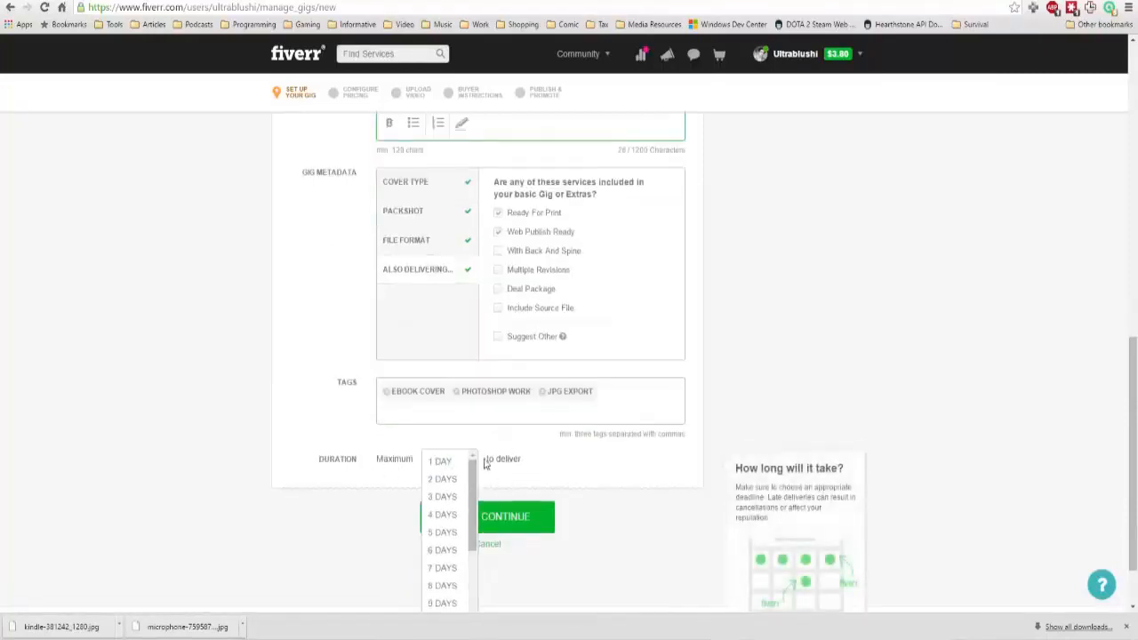
{"action": "scroll", "coordinate": [544, 463], "scroll_direction": "down", "scroll_amount": 1}
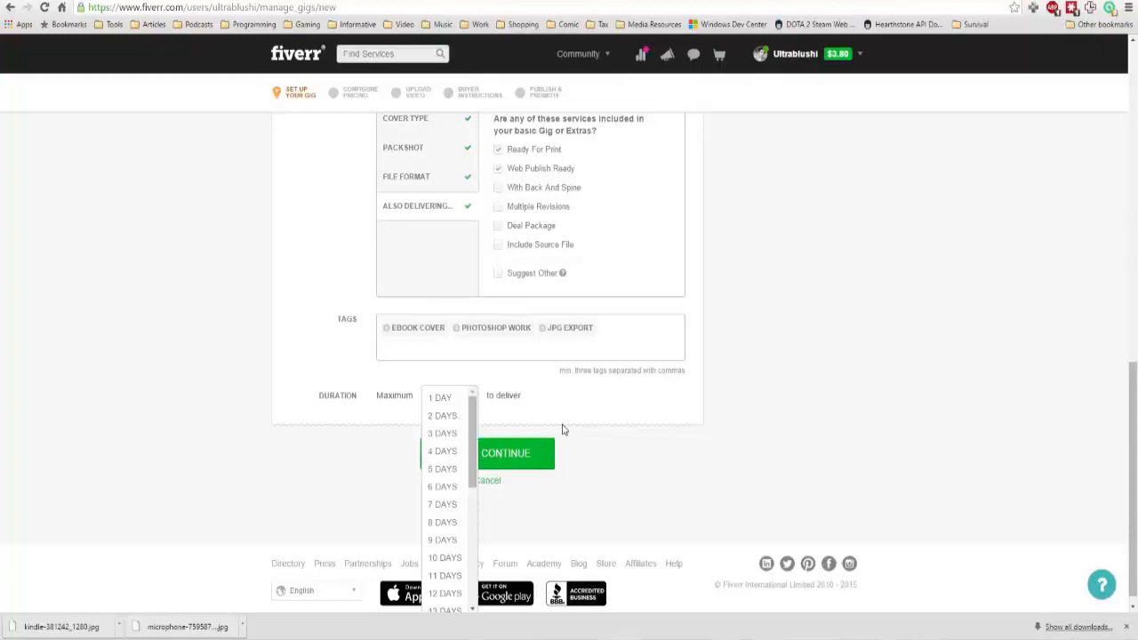
{"action": "left_click", "coordinate": [442, 415]}
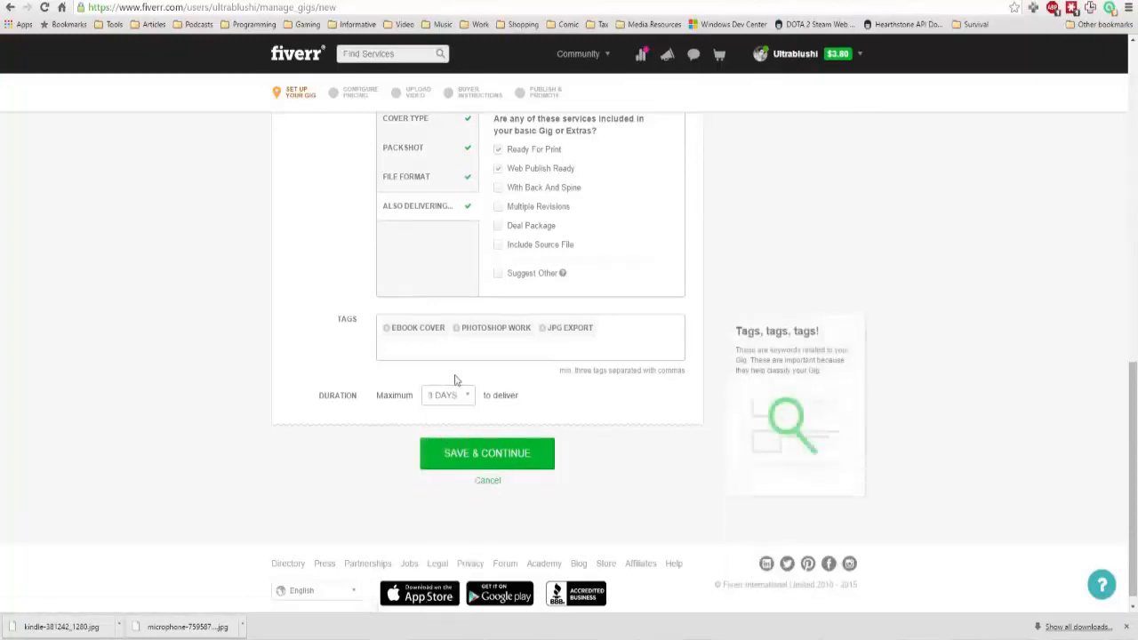
{"action": "left_click", "coordinate": [451, 395]}
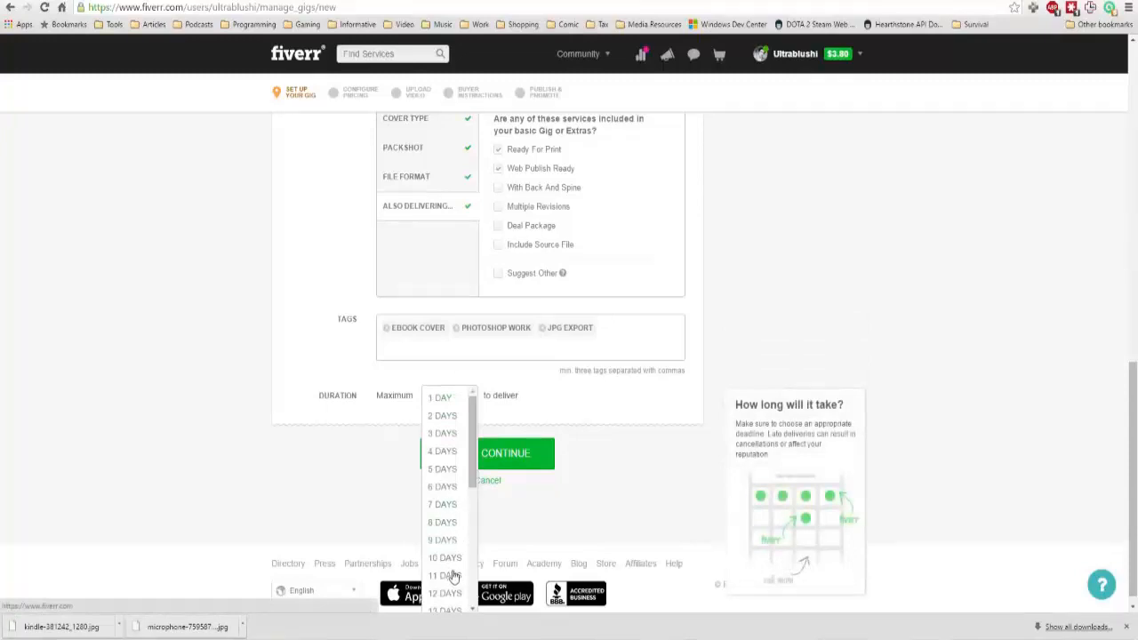
{"action": "left_click", "coordinate": [553, 404]}
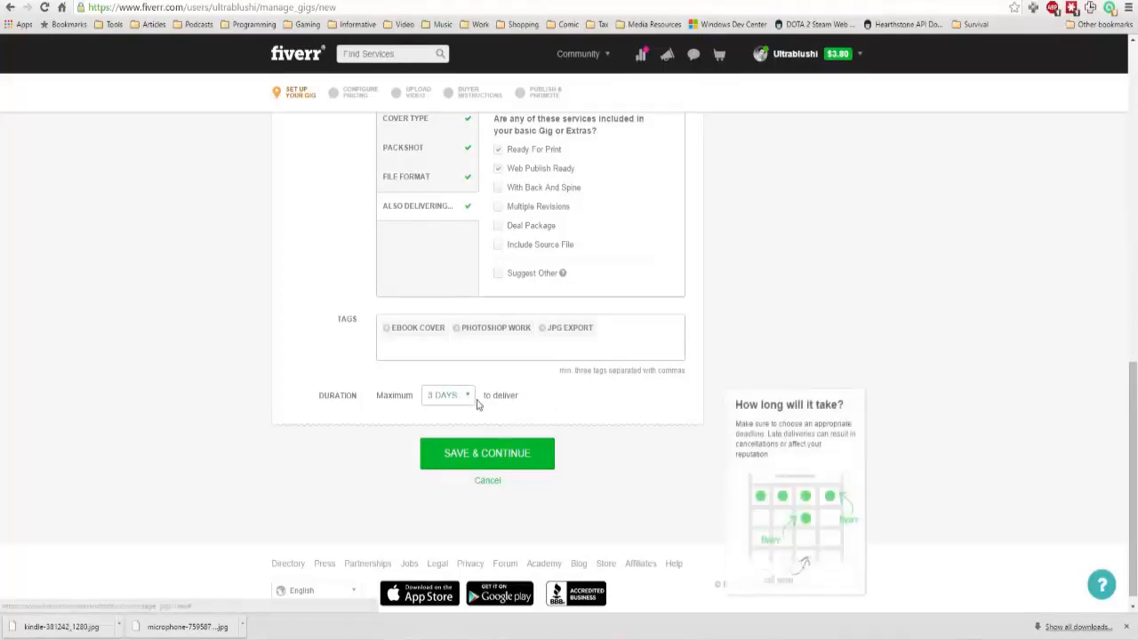
{"action": "scroll", "coordinate": [578, 419], "scroll_direction": "down", "scroll_amount": 1}
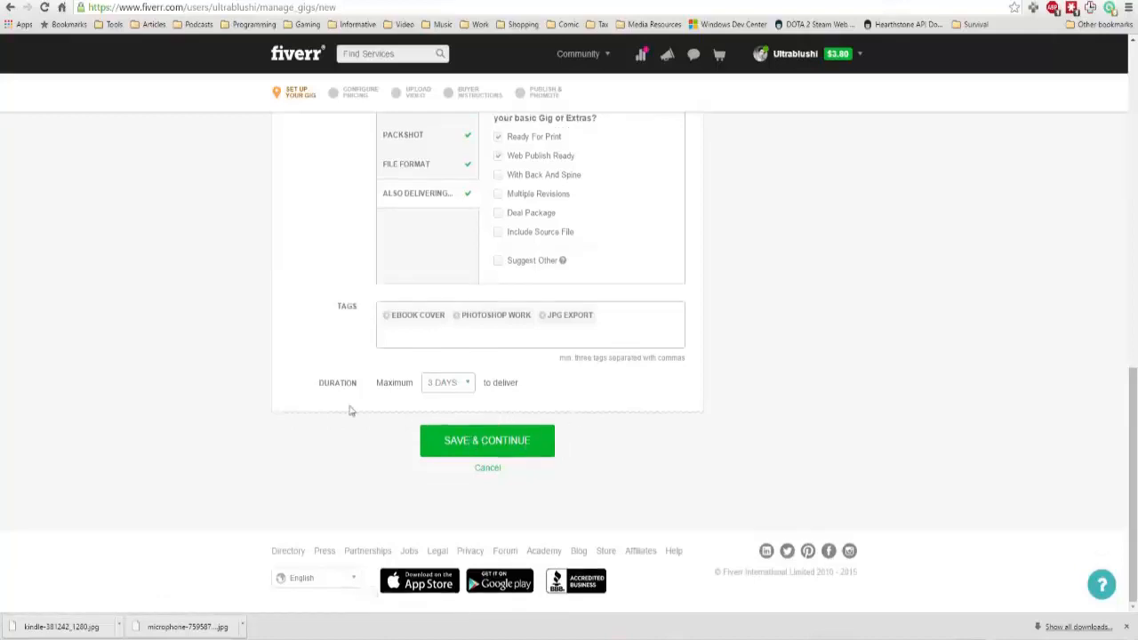
{"action": "left_click", "coordinate": [509, 447]}
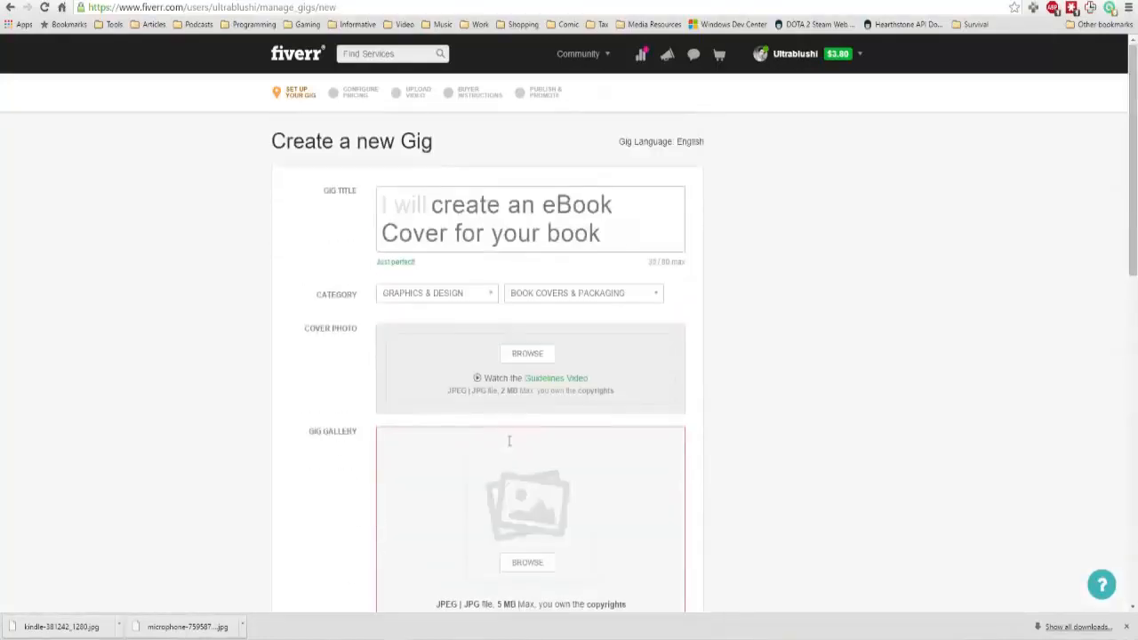
Upload the kindleebook image from the Desktop to the gig gallery.
{"action": "scroll", "coordinate": [464, 393], "scroll_direction": "down", "scroll_amount": 2}
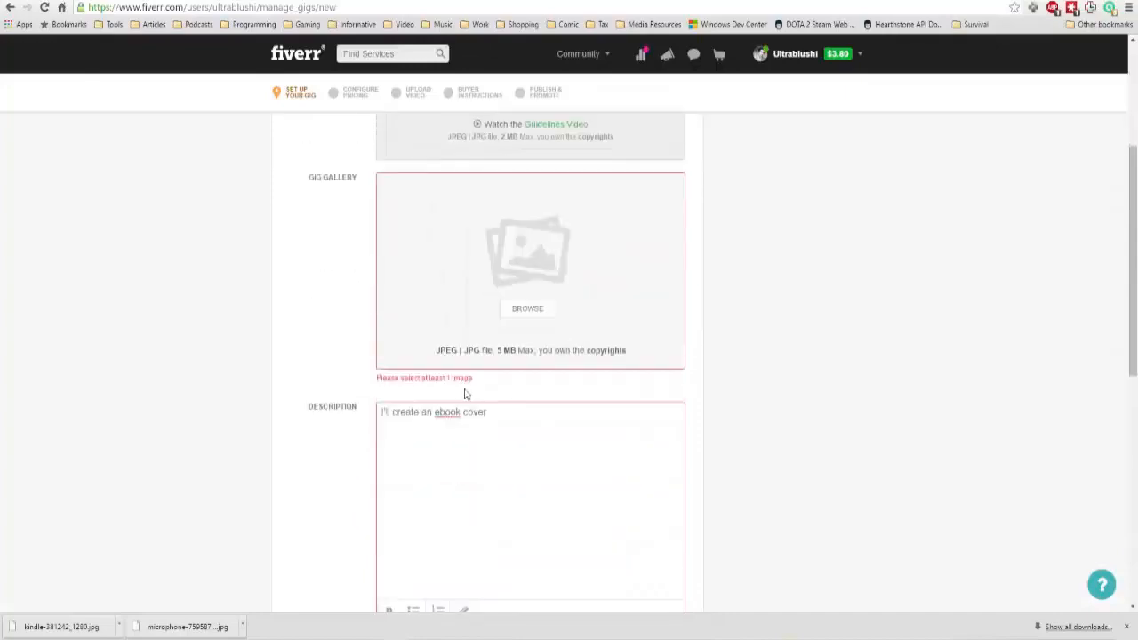
{"action": "left_click", "coordinate": [530, 311]}
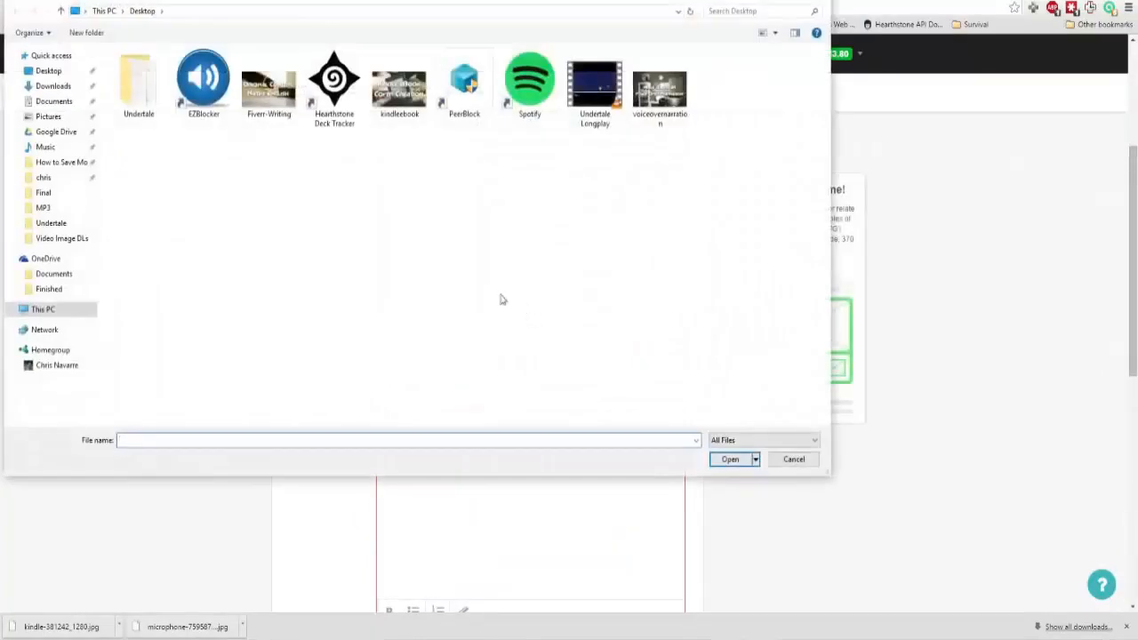
{"action": "double_click", "coordinate": [403, 113]}
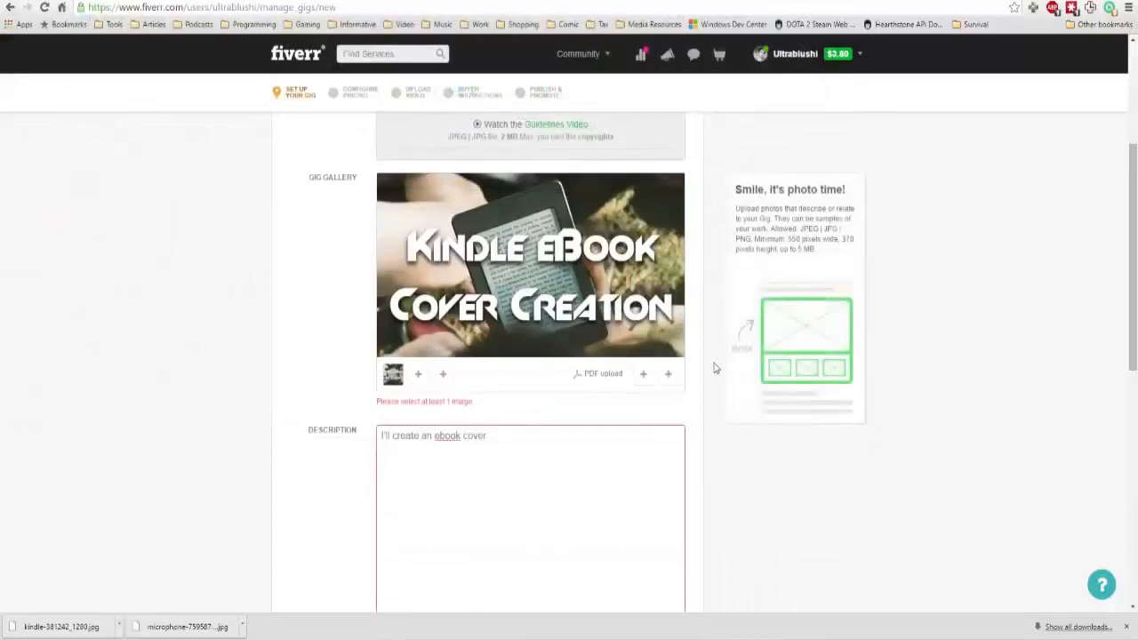
Pad the gig description with repeated copies of "I'll create an ebook cover" and try to save the gig setup.
{"action": "scroll", "coordinate": [605, 311], "scroll_direction": "down", "scroll_amount": 2}
{"action": "scroll", "coordinate": [504, 267], "scroll_direction": "down", "scroll_amount": 1}
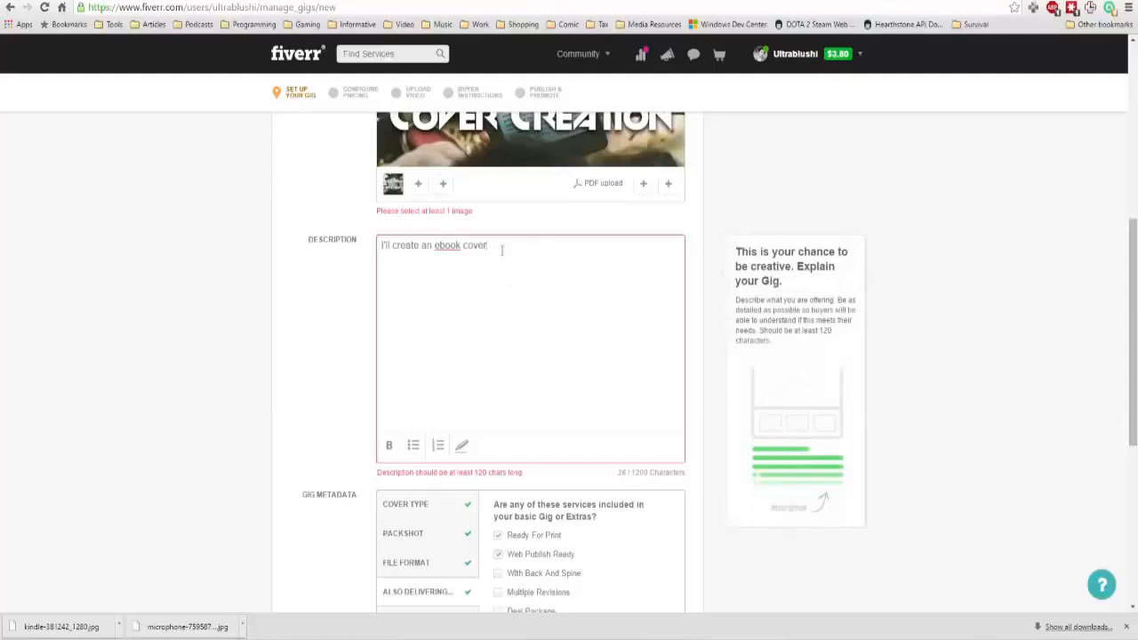
{"action": "triple_click", "coordinate": [500, 247]}
{"action": "left_click", "coordinate": [505, 269]}
{"action": "key", "text": "Return"}
{"action": "key", "text": "ctrl+v"}
{"action": "key", "text": "ctrl+v"}
{"action": "key", "text": "ctrl+v"}
{"action": "key", "text": "ctrl+v"}
{"action": "key", "text": "ctrl+v"}
{"action": "key", "text": "ctrl+v"}
{"action": "key", "text": "ctrl+v"}
{"action": "key", "text": "ctrl+v"}
{"action": "key", "text": "ctrl+v"}
{"action": "key", "text": "ctrl+v"}
{"action": "key", "text": "ctrl+v"}
{"action": "key", "text": "ctrl+v"}
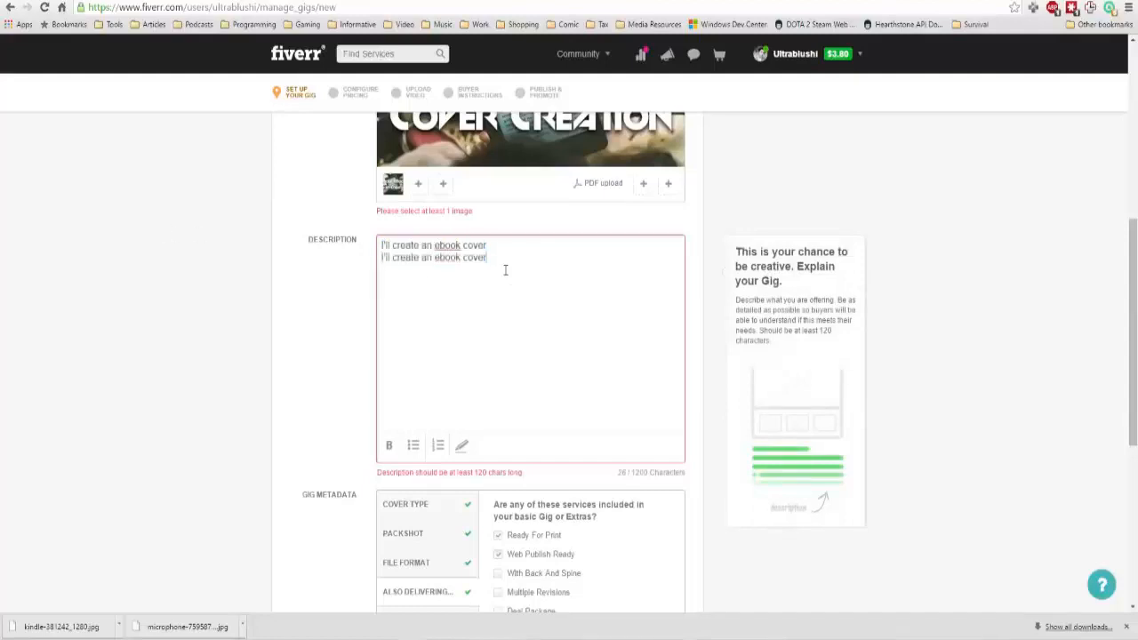
{"action": "key", "text": "ctrl+v"}
{"action": "key", "text": "ctrl+v"}
{"action": "key", "text": "ctrl+v"}
{"action": "key", "text": "ctrl+v"}
{"action": "key", "text": "ctrl+v"}
{"action": "key", "text": "ctrl+v"}
{"action": "key", "text": "ctrl+v"}
{"action": "key", "text": "ctrl+v"}
{"action": "key", "text": "ctrl+v"}
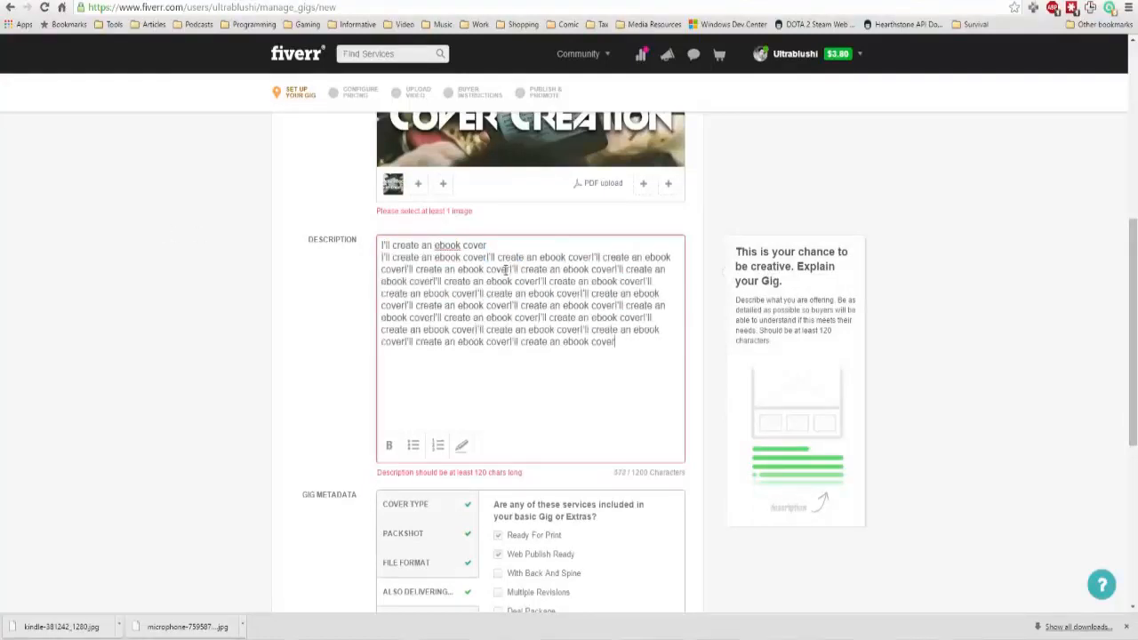
{"action": "scroll", "coordinate": [505, 269], "scroll_direction": "down", "scroll_amount": 4}
{"action": "left_click", "coordinate": [520, 532]}
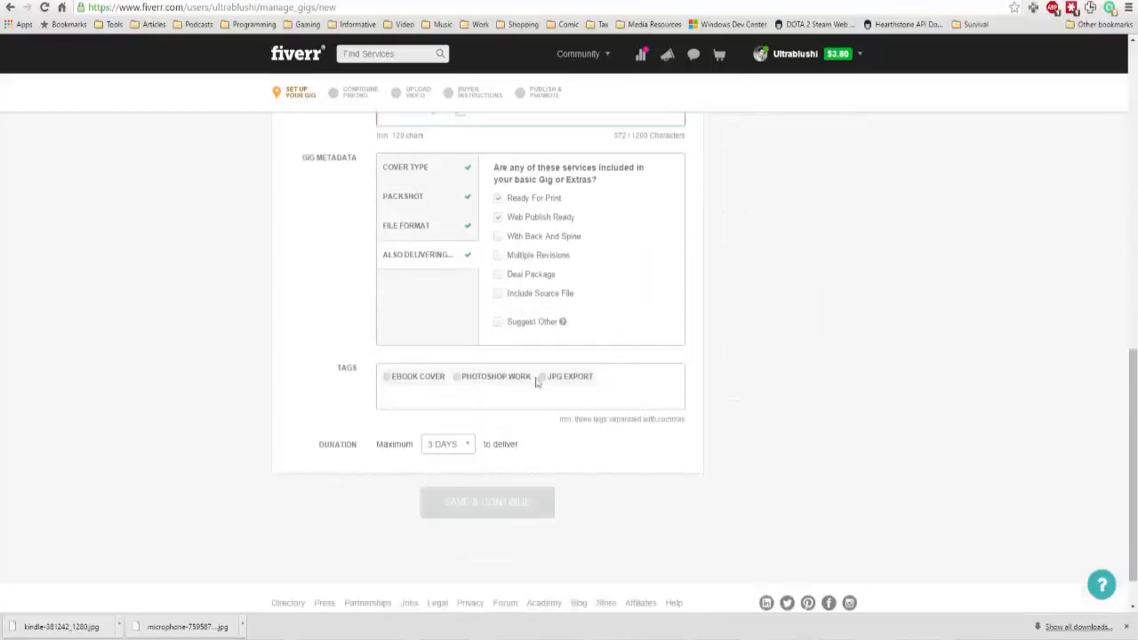
Delete the repeated copies from the gig description, keeping only its first line.
{"action": "scroll", "coordinate": [635, 168], "scroll_direction": "up", "scroll_amount": 6}
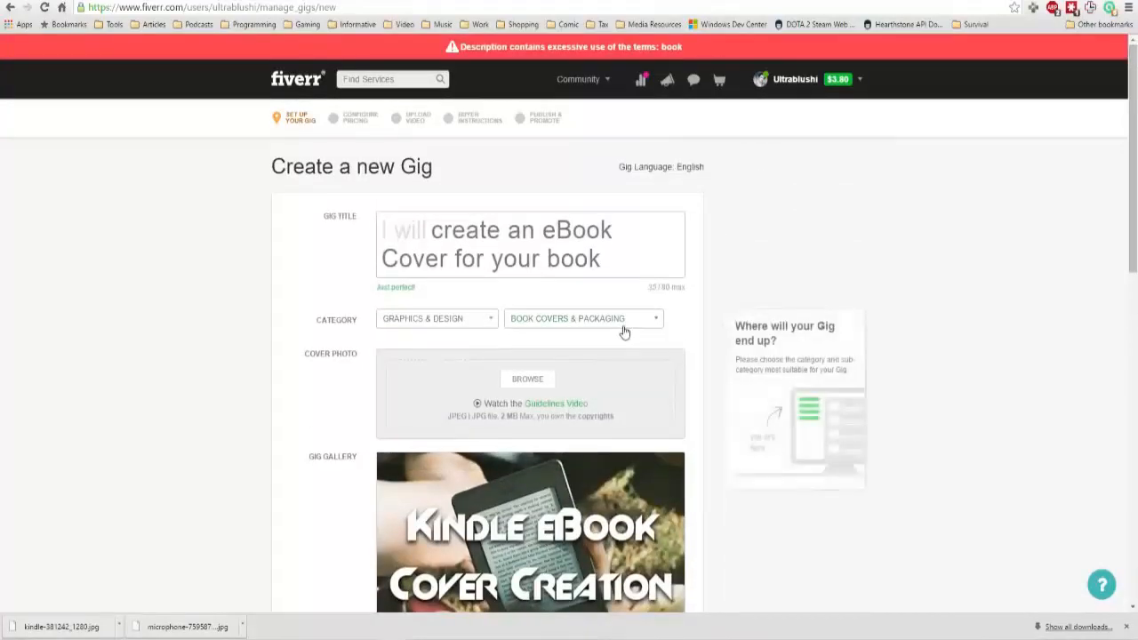
{"action": "scroll", "coordinate": [624, 331], "scroll_direction": "down", "scroll_amount": 3}
{"action": "scroll", "coordinate": [625, 331], "scroll_direction": "down", "scroll_amount": 2}
{"action": "left_click_drag", "start_coordinate": [630, 371], "coordinate": [502, 247]}
{"action": "key", "text": "BackSpace"}
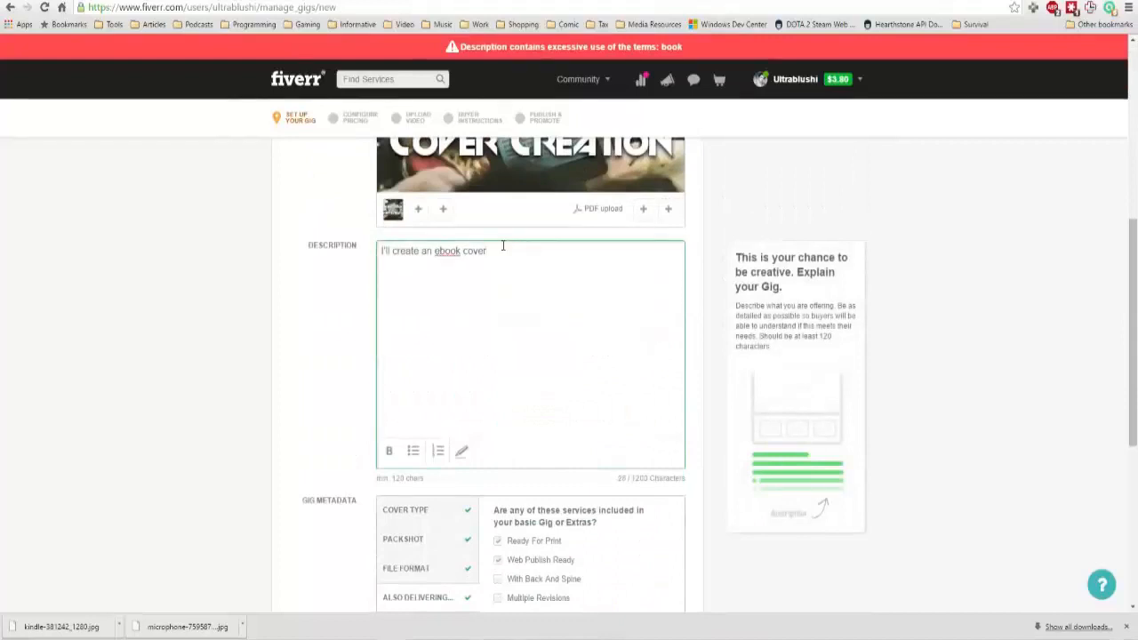
Add the description lines "You dont want people spamming your site", "with cheap gigs" and "only the real people are the best" and save the gig setup.
{"action": "type", "text": "Y"}
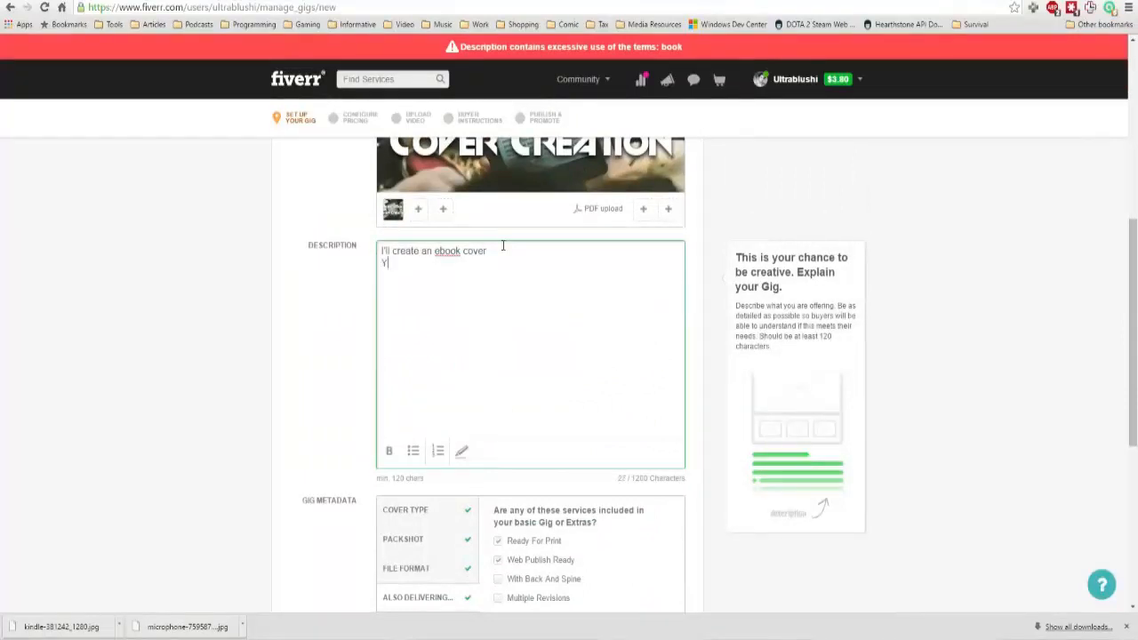
{"action": "type", "text": "ou dont want people spamming your "}
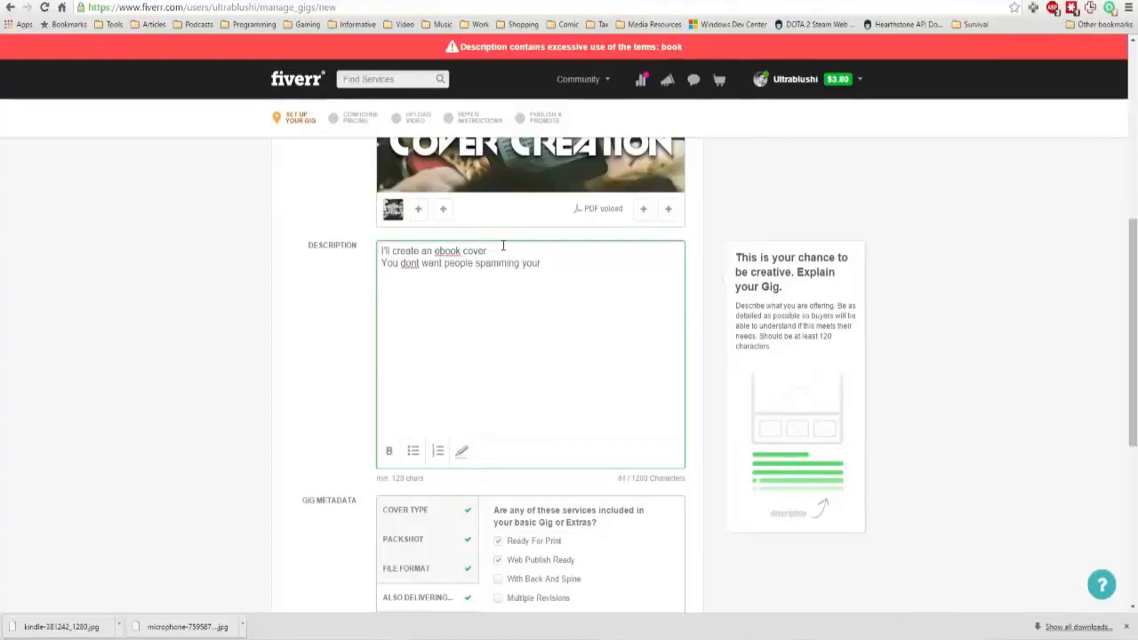
{"action": "type", "text": "site"}
{"action": "key", "text": "Return"}
{"action": "type", "text": "with cheap gigs"}
{"action": "key", "text": "Return"}
{"action": "type", "text": "only the real "}
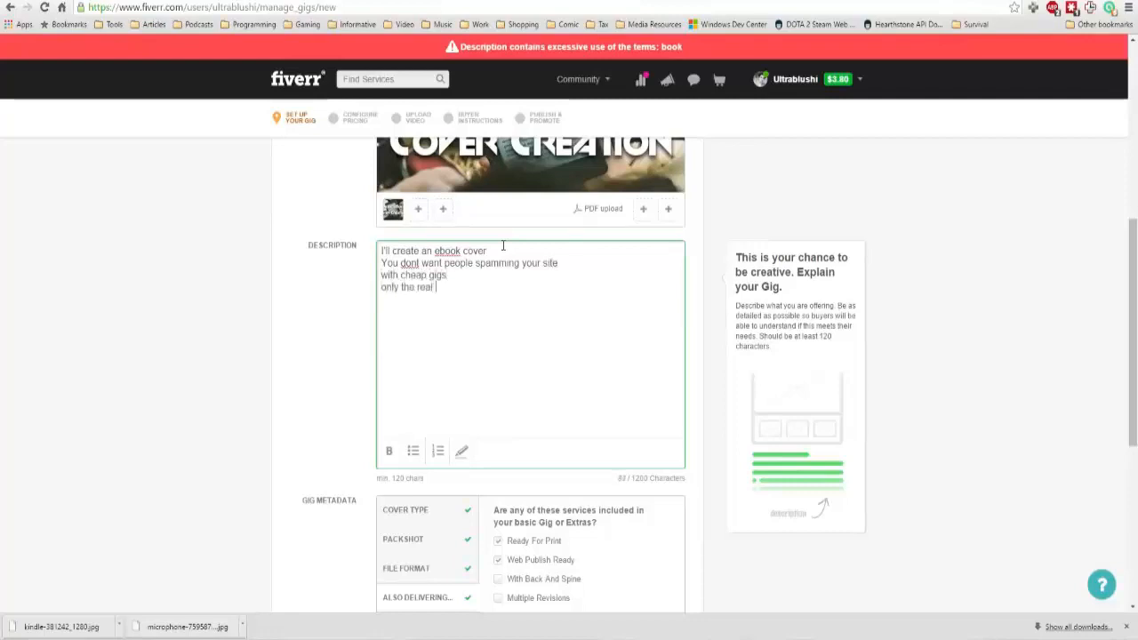
{"action": "type", "text": "people are the best "}
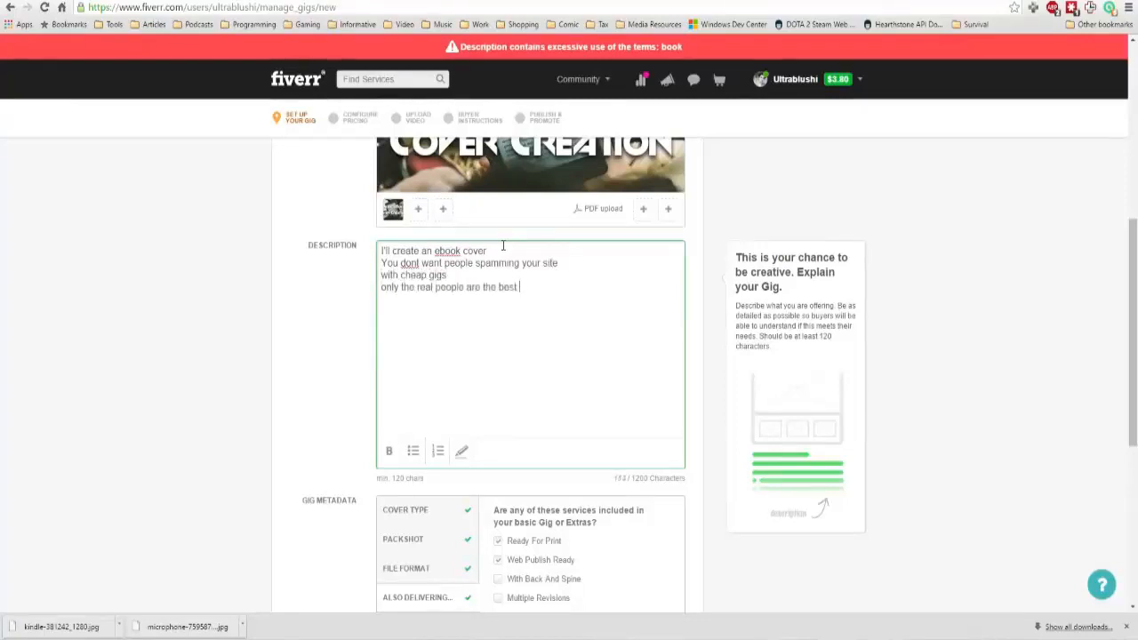
{"action": "type", "text": "for th"}
{"action": "type", "text": "te"}
{"action": "scroll", "coordinate": [503, 246], "scroll_direction": "down", "scroll_amount": 5}
{"action": "left_click", "coordinate": [529, 456]}
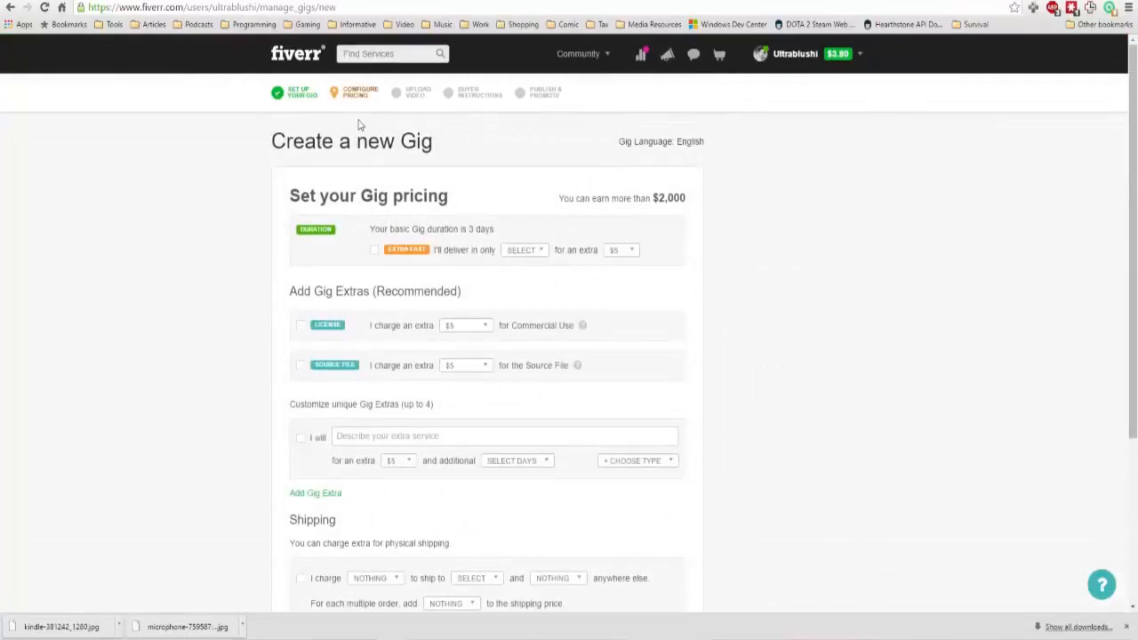
Enable extra fast delivery in 1 day and the source file extra, each for an extra $5.
{"action": "left_click", "coordinate": [373, 251]}
{"action": "left_click", "coordinate": [538, 255]}
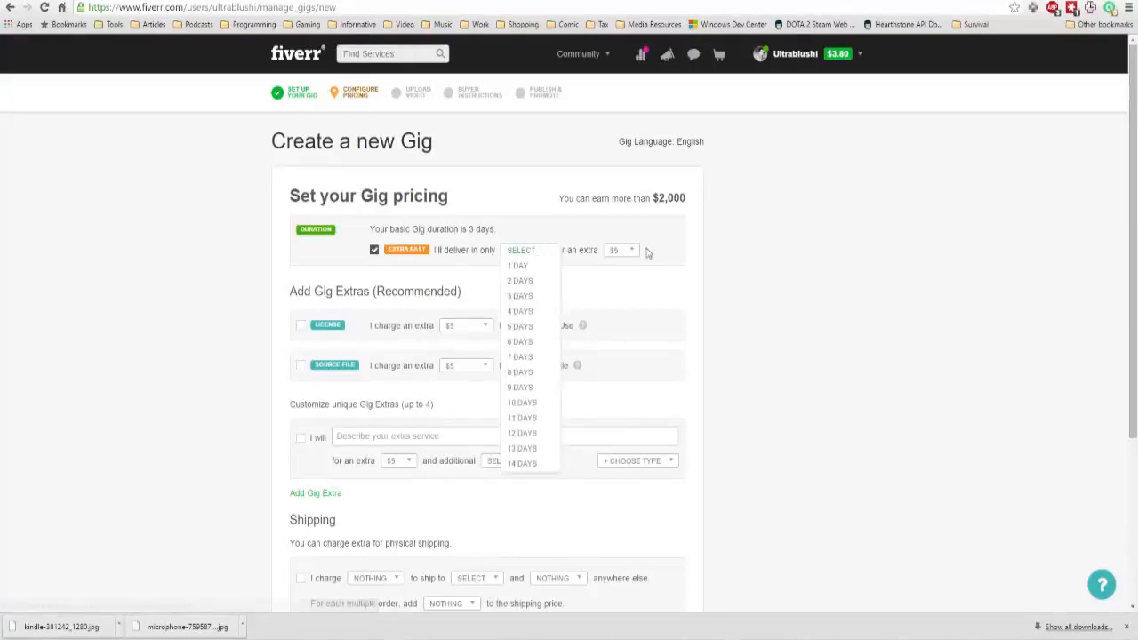
{"action": "left_click", "coordinate": [545, 265]}
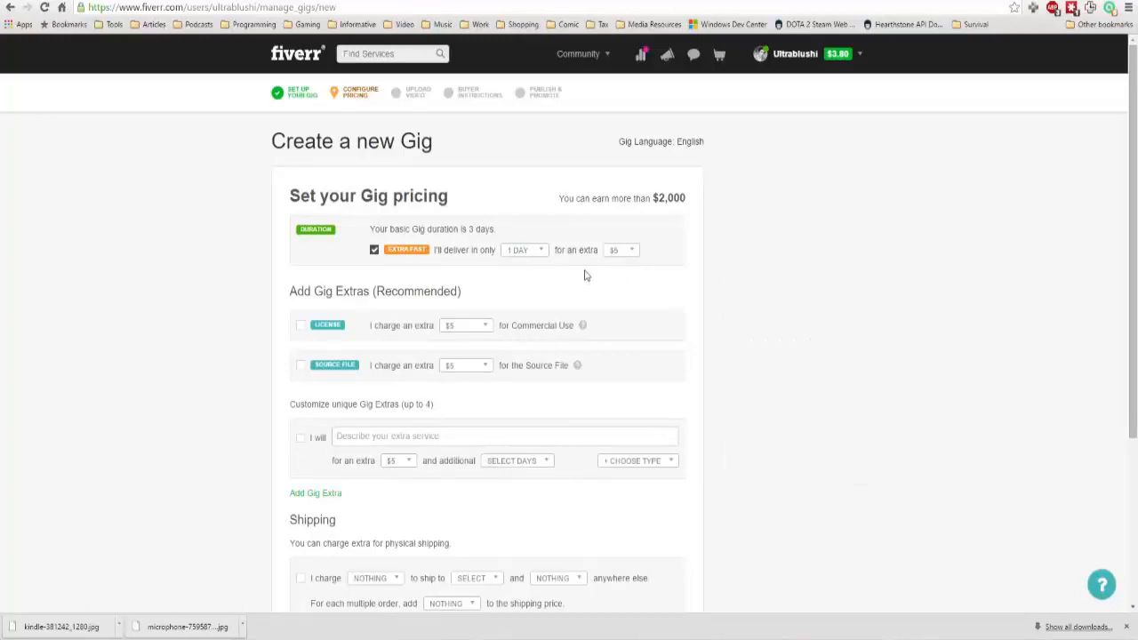
{"action": "scroll", "coordinate": [585, 276], "scroll_direction": "down", "scroll_amount": 2}
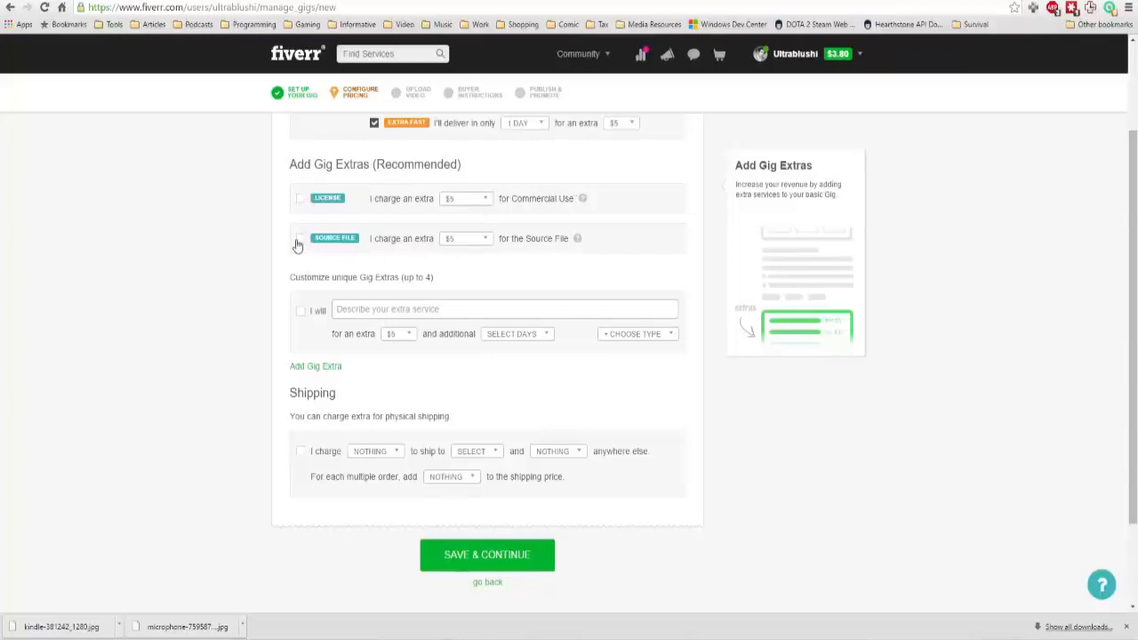
{"action": "left_click", "coordinate": [300, 238]}
{"action": "scroll", "coordinate": [539, 312], "scroll_direction": "down", "scroll_amount": 1}
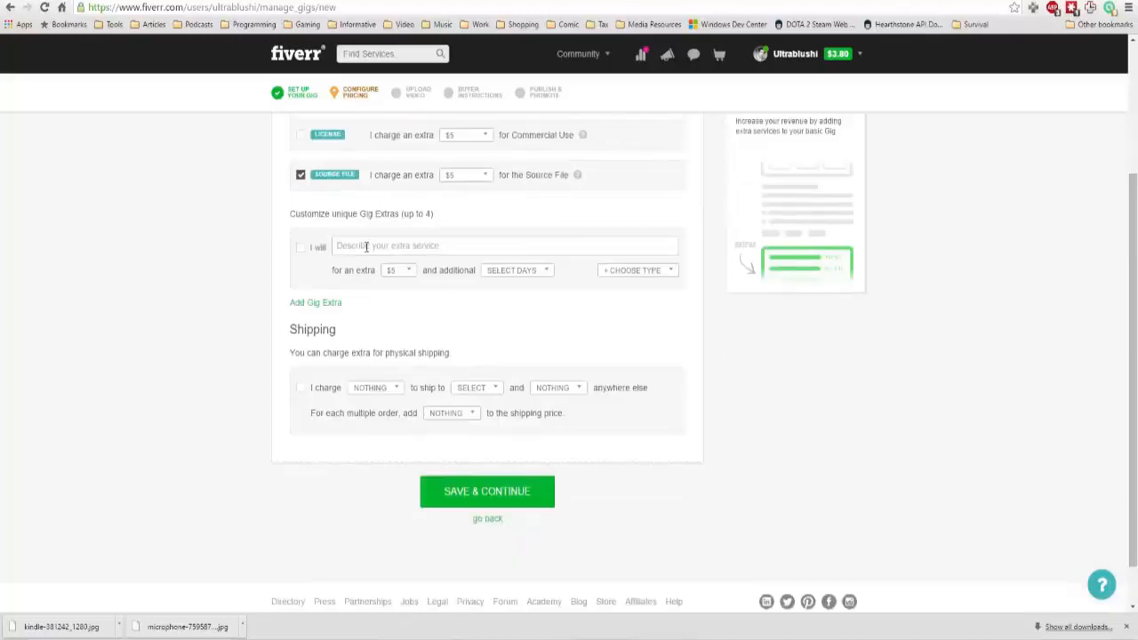
Enable a custom gig extra and look through its additional days and type options.
{"action": "scroll", "coordinate": [372, 229], "scroll_direction": "up", "scroll_amount": 1}
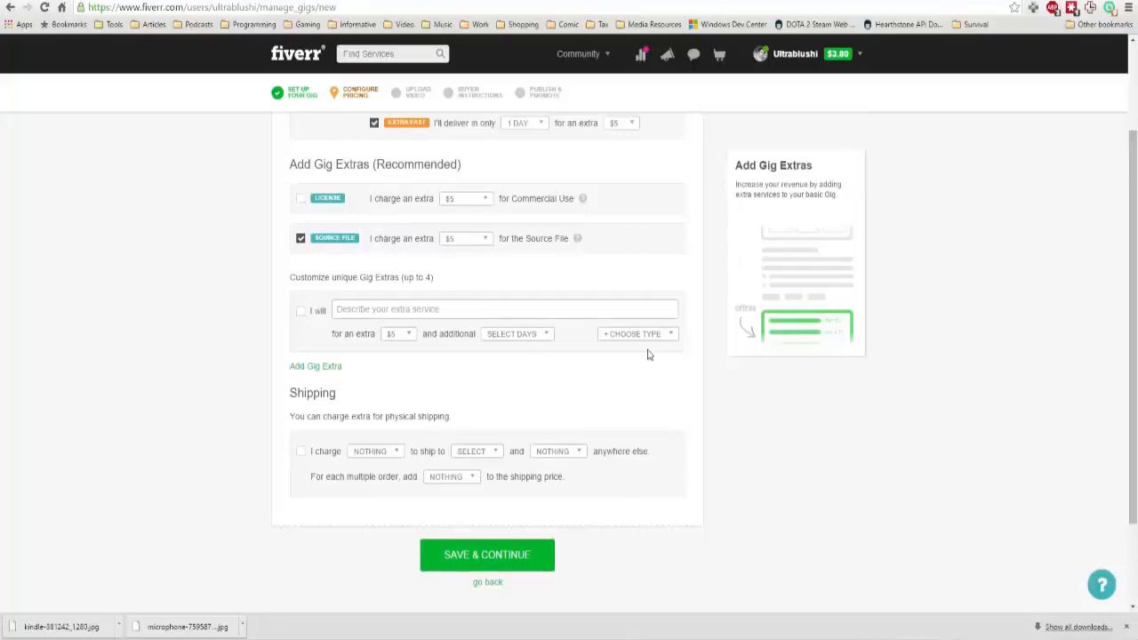
{"action": "left_click", "coordinate": [348, 311]}
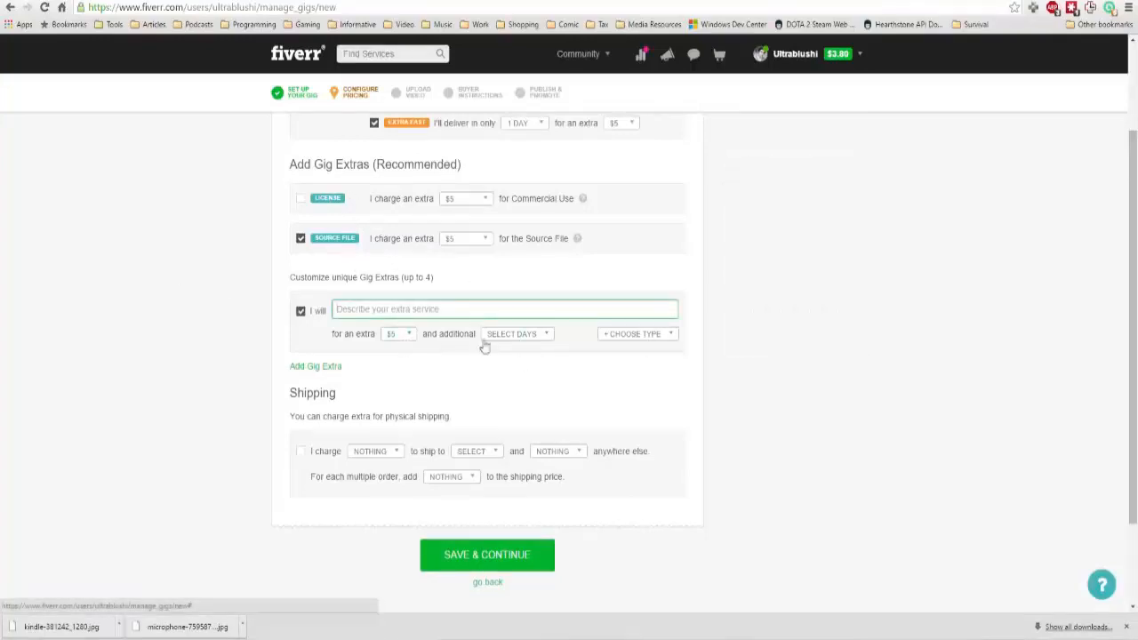
{"action": "left_click", "coordinate": [511, 335]}
{"action": "left_click", "coordinate": [629, 336]}
{"action": "left_click", "coordinate": [628, 336]}
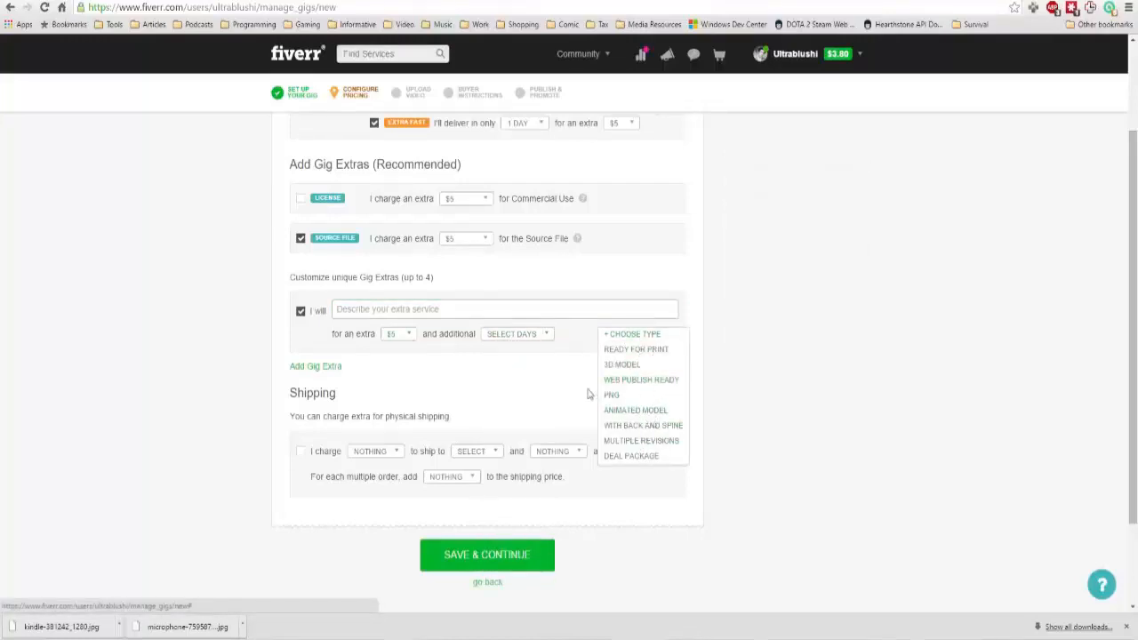
{"action": "scroll", "coordinate": [578, 394], "scroll_direction": "down", "scroll_amount": 2}
{"action": "mouse_move", "coordinate": [323, 318]}
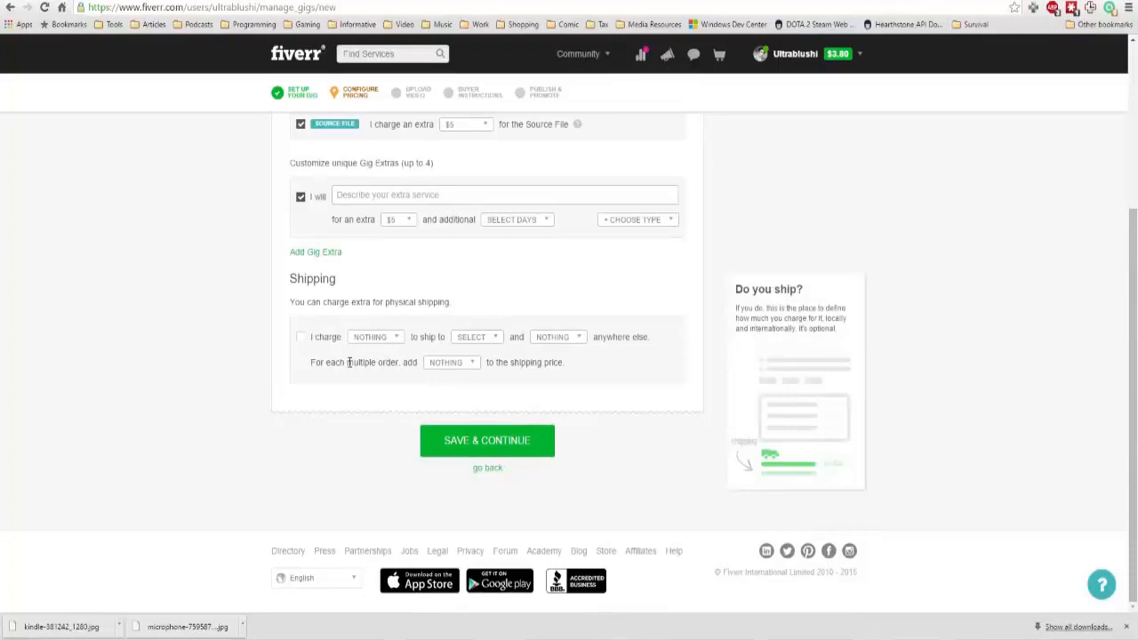
{"action": "left_click_drag", "start_coordinate": [356, 302], "coordinate": [471, 304]}
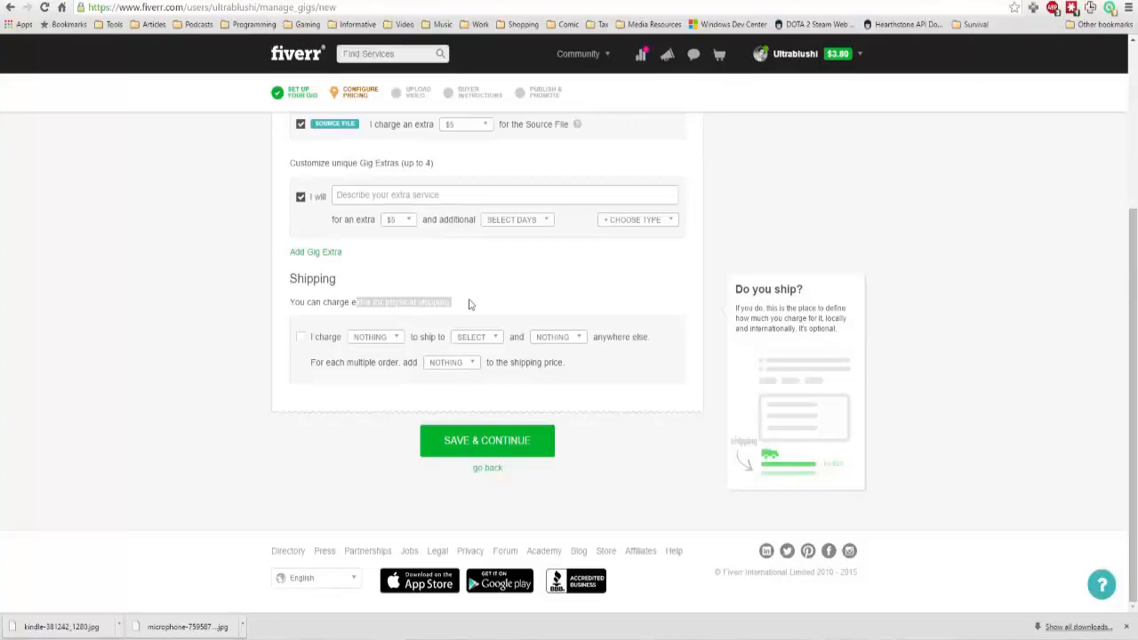
{"action": "left_click_drag", "start_coordinate": [470, 304], "coordinate": [353, 301]}
{"action": "left_click", "coordinate": [353, 301]}
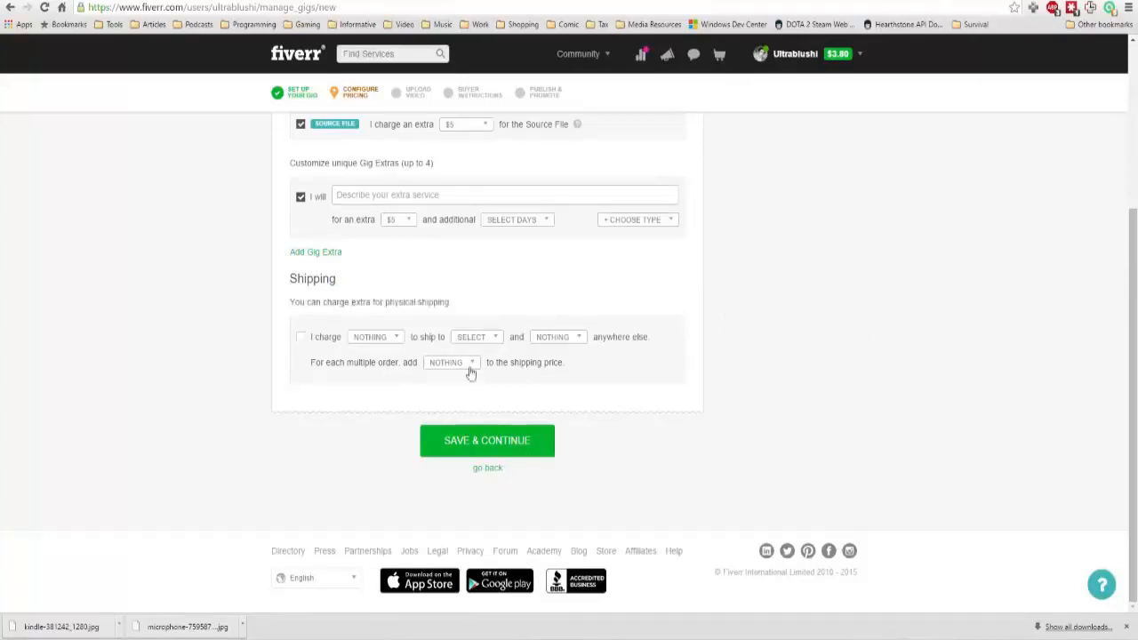
Disable the empty custom gig extra and save the gig pricing.
{"action": "left_click", "coordinate": [525, 438]}
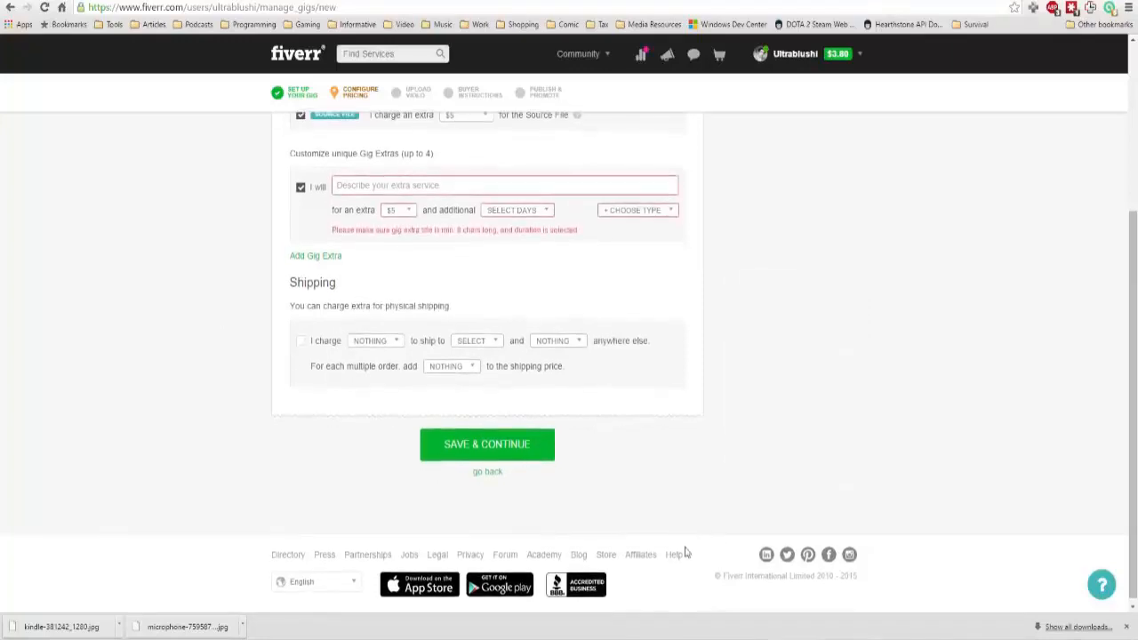
{"action": "scroll", "coordinate": [374, 385], "scroll_direction": "down", "scroll_amount": 3}
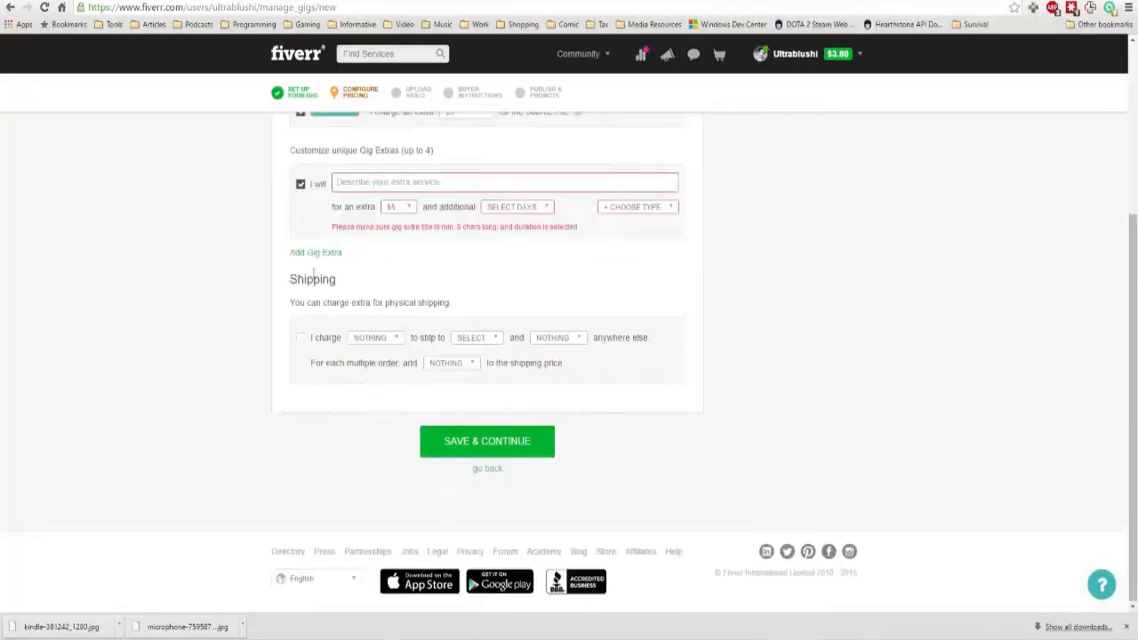
{"action": "left_click", "coordinate": [300, 185]}
{"action": "left_click", "coordinate": [523, 442]}
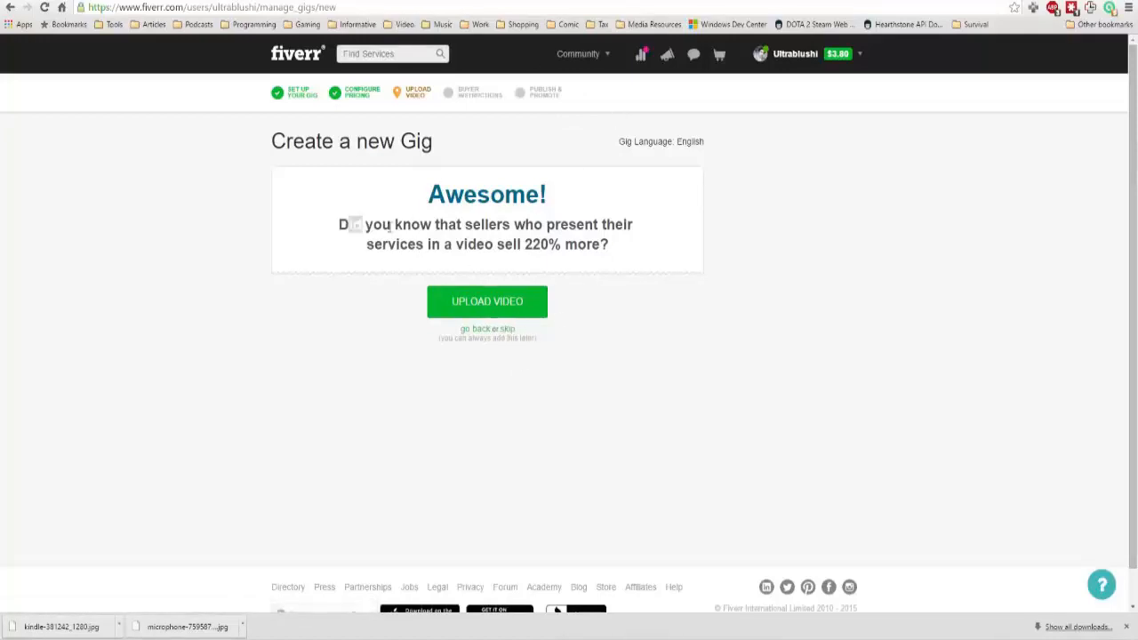
Skip the video upload and start the first requirement in the buyer instructions.
{"action": "left_click_drag", "start_coordinate": [354, 225], "coordinate": [692, 242]}
{"action": "left_click", "coordinate": [646, 249]}
{"action": "left_click", "coordinate": [509, 330]}
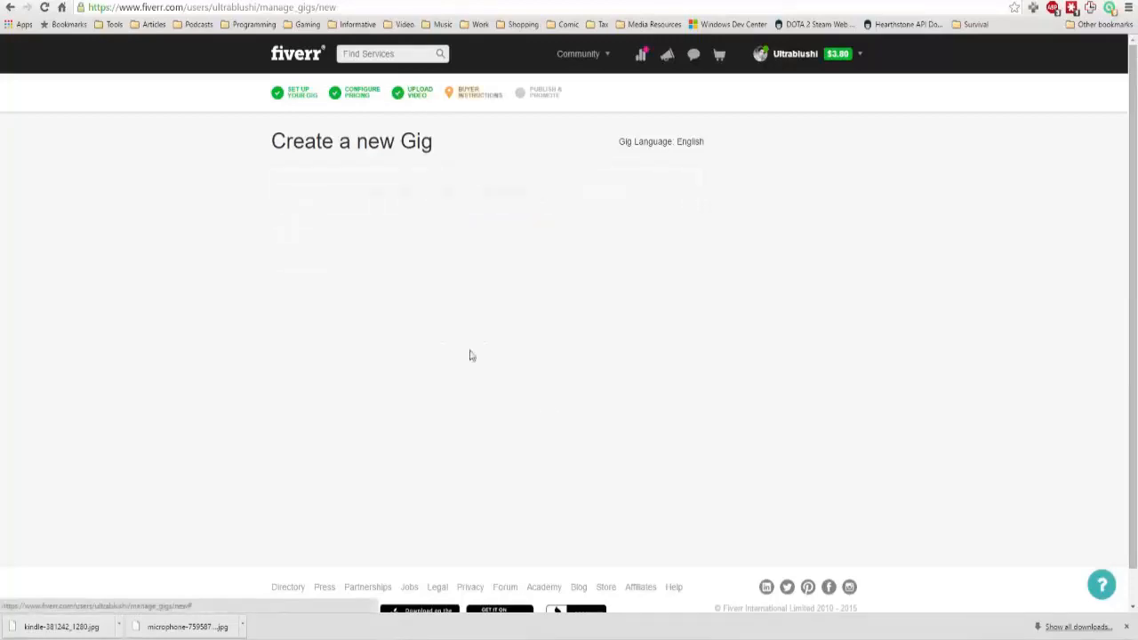
{"action": "left_click", "coordinate": [518, 288]}
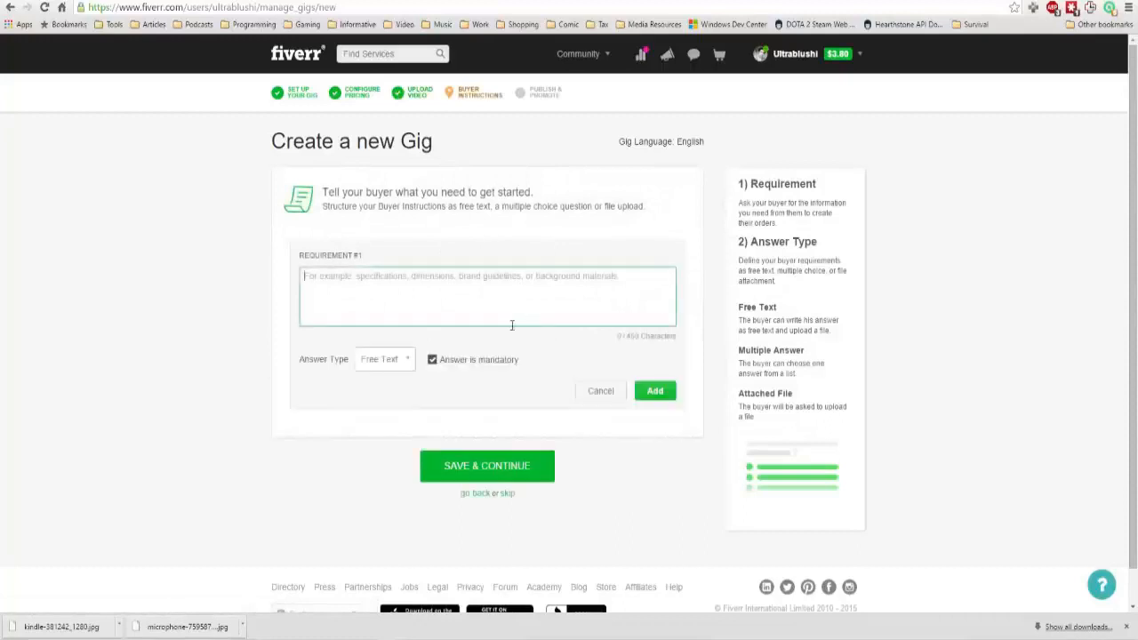
Try the Multiple Answer and Attached File answer types for the first requirement, then return it to Free Text.
{"action": "left_click", "coordinate": [398, 356]}
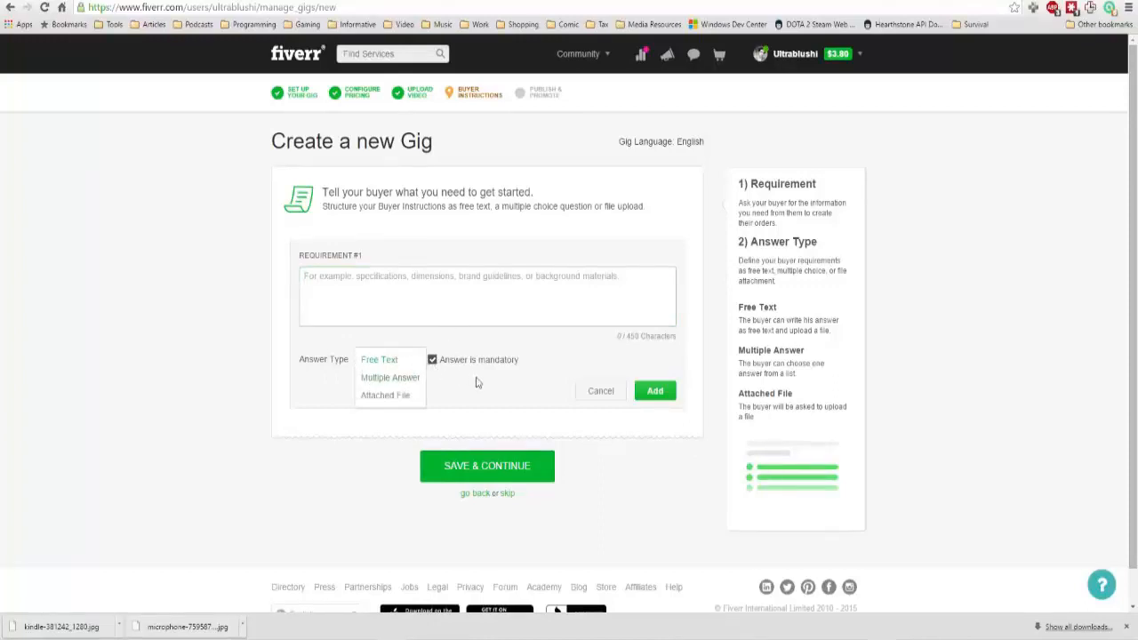
{"action": "left_click", "coordinate": [405, 384]}
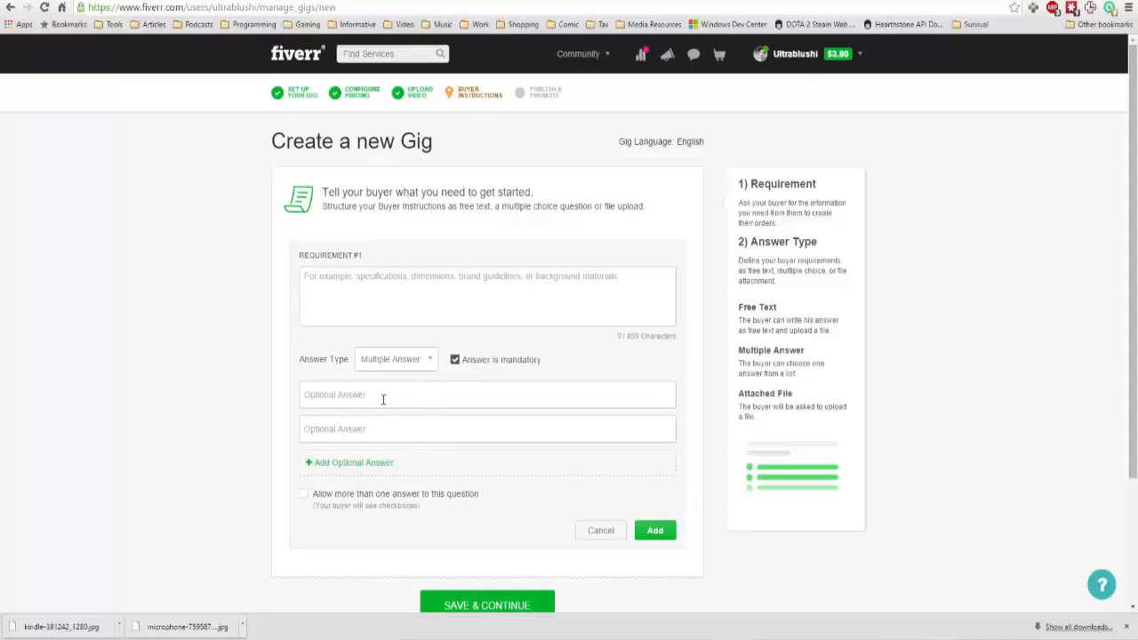
{"action": "left_click", "coordinate": [411, 362]}
{"action": "left_click", "coordinate": [409, 398]}
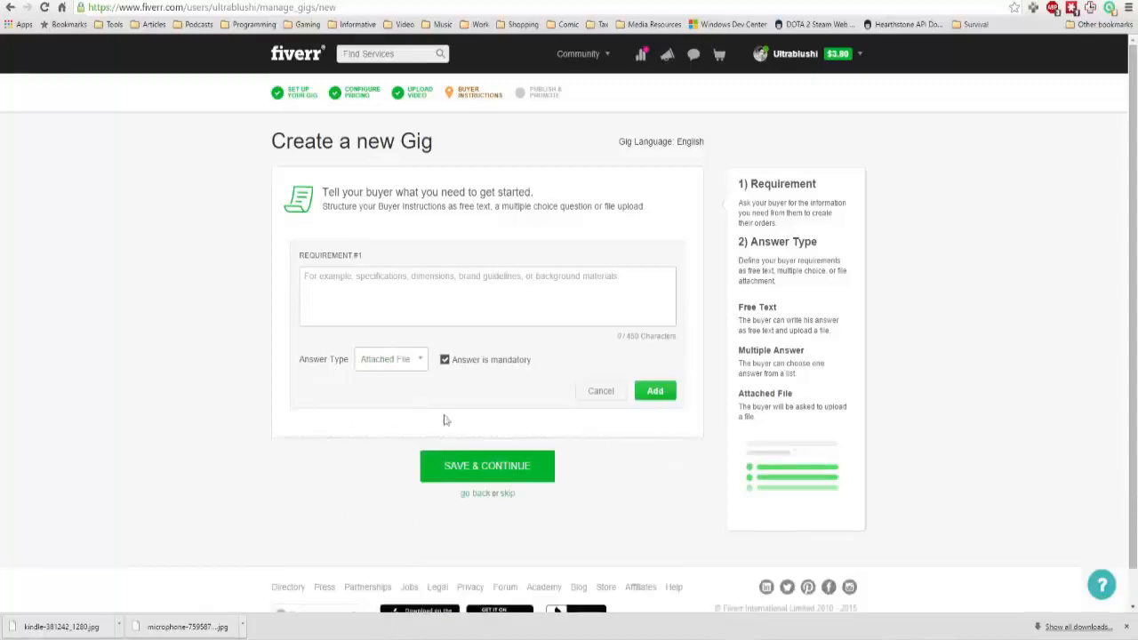
{"action": "left_click", "coordinate": [392, 360]}
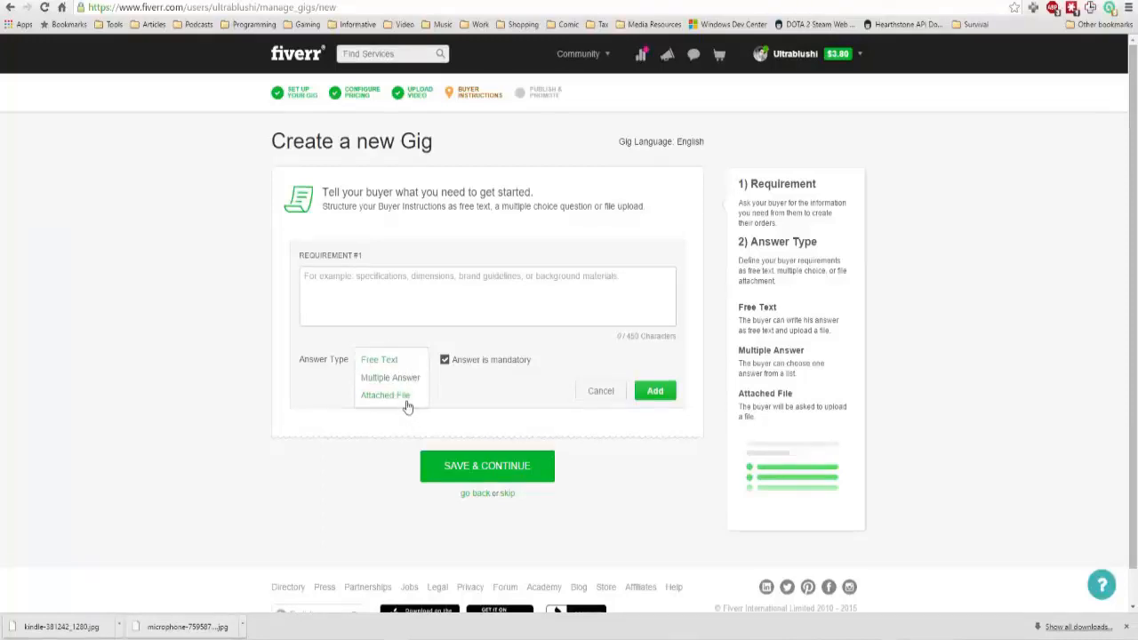
{"action": "left_click", "coordinate": [410, 404]}
{"action": "left_click", "coordinate": [399, 368]}
{"action": "left_click", "coordinate": [412, 363]}
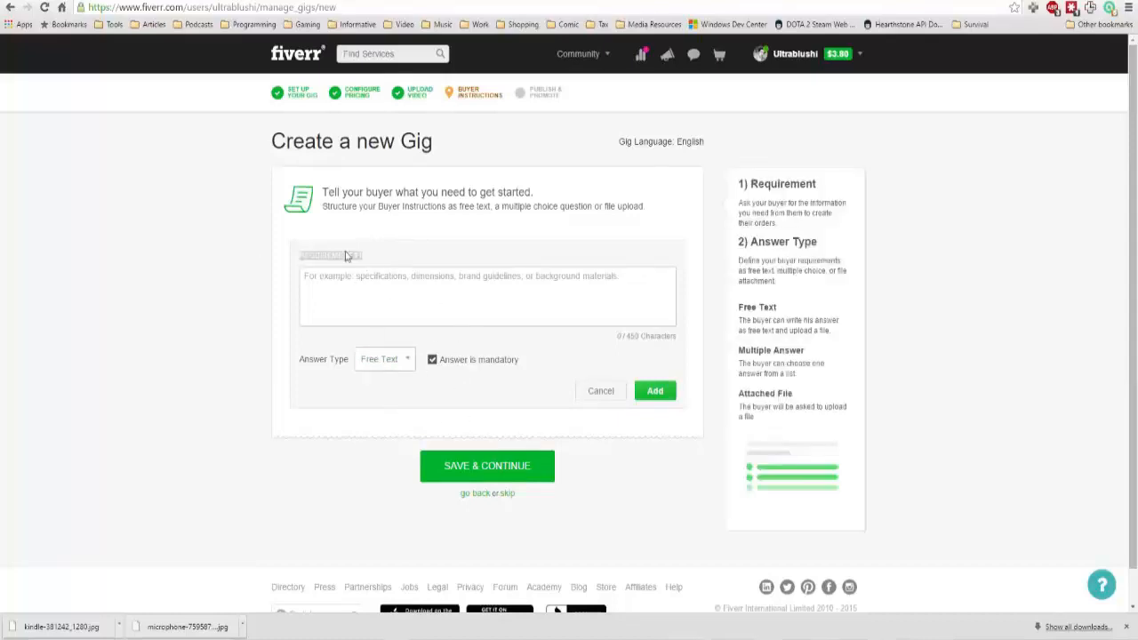
Add the first mandatory buyer requirement with the text "Something" and a free text answer.
{"action": "left_click", "coordinate": [363, 303]}
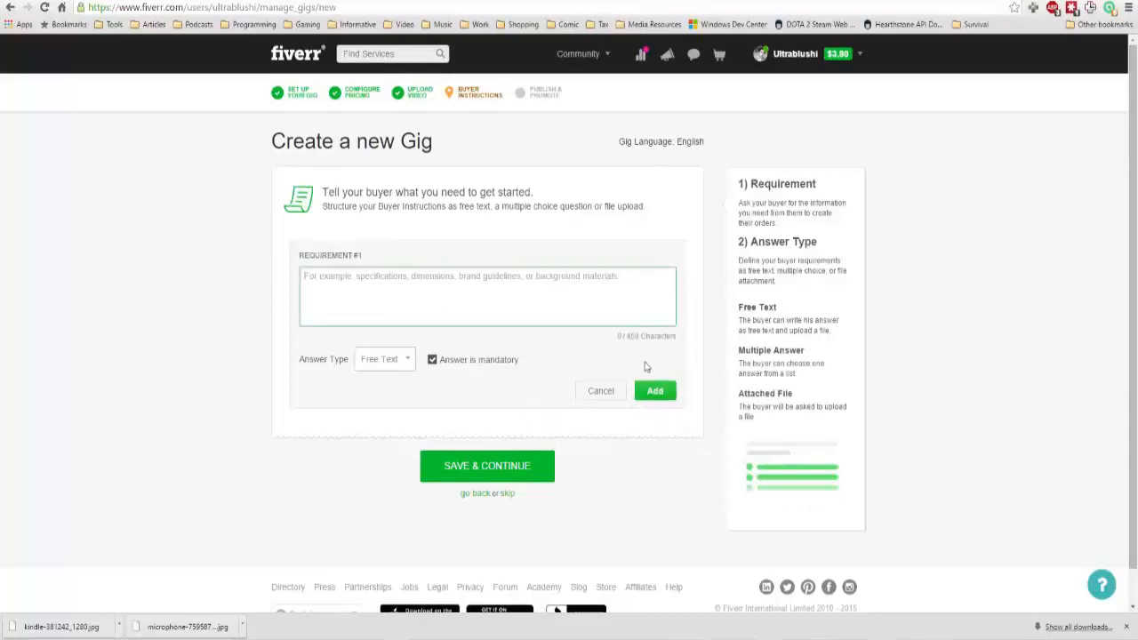
{"action": "type", "text": "Something"}
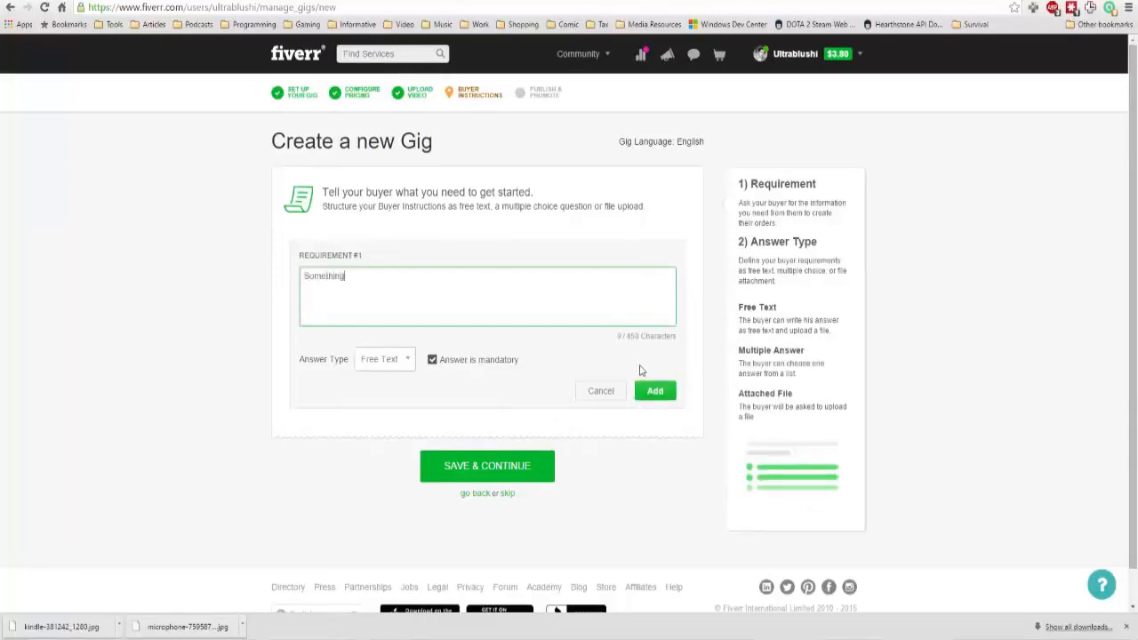
{"action": "left_click", "coordinate": [655, 392]}
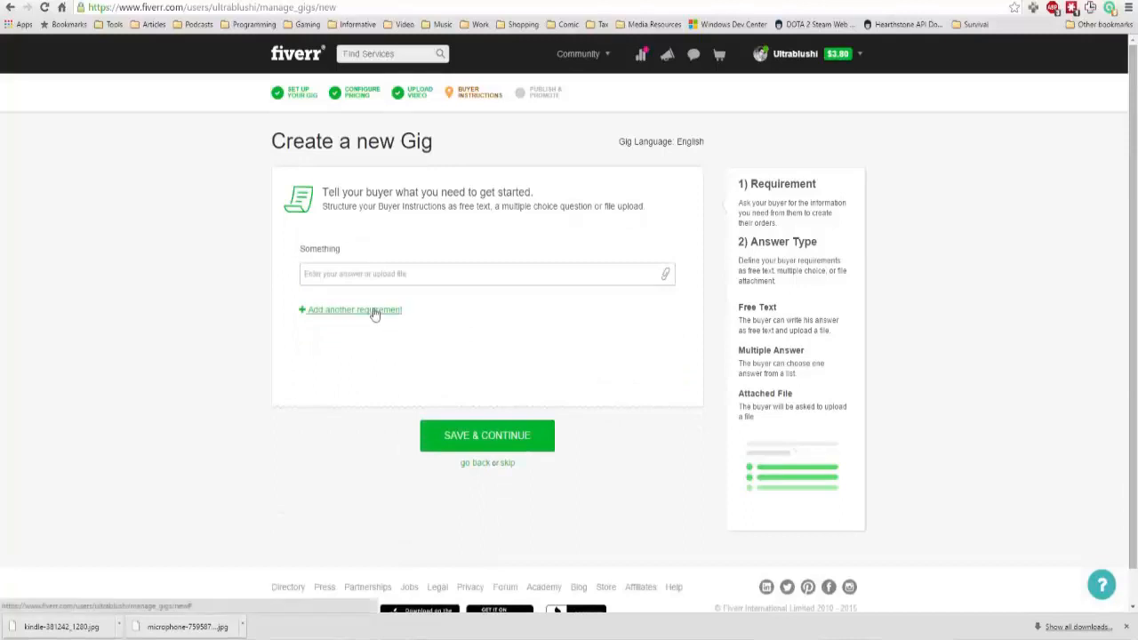
Add a second mandatory requirement, "The file please", with the Attached File answer type, and save the buyer instructions.
{"action": "left_click", "coordinate": [383, 308]}
{"action": "left_click", "coordinate": [384, 360]}
{"action": "left_click", "coordinate": [388, 397]}
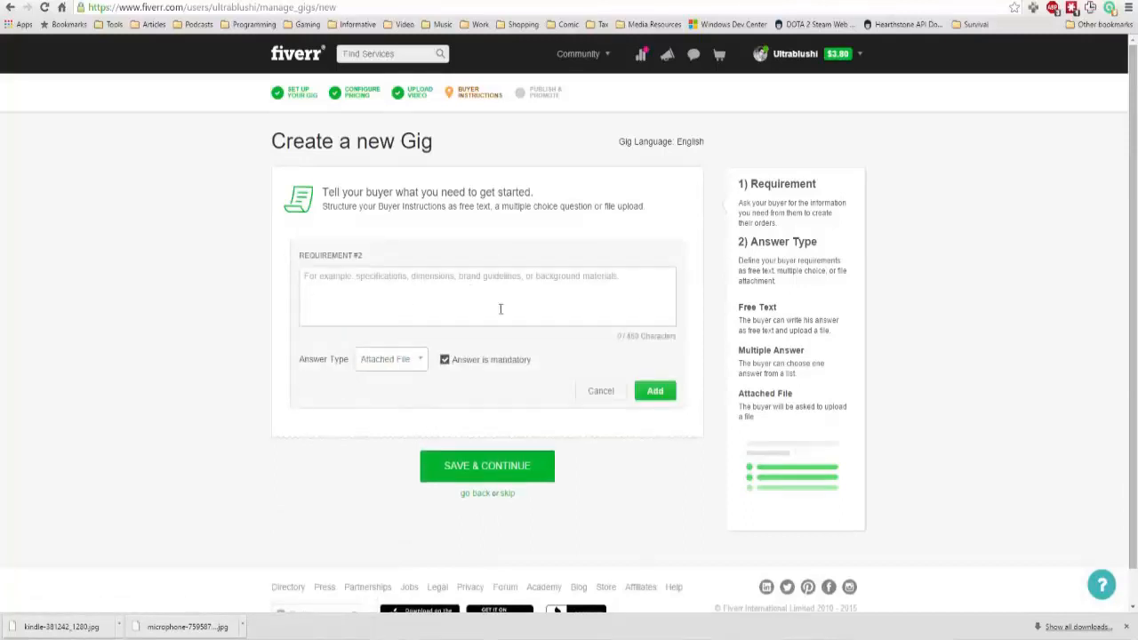
{"action": "left_click", "coordinate": [400, 296]}
{"action": "type", "text": "The file please"}
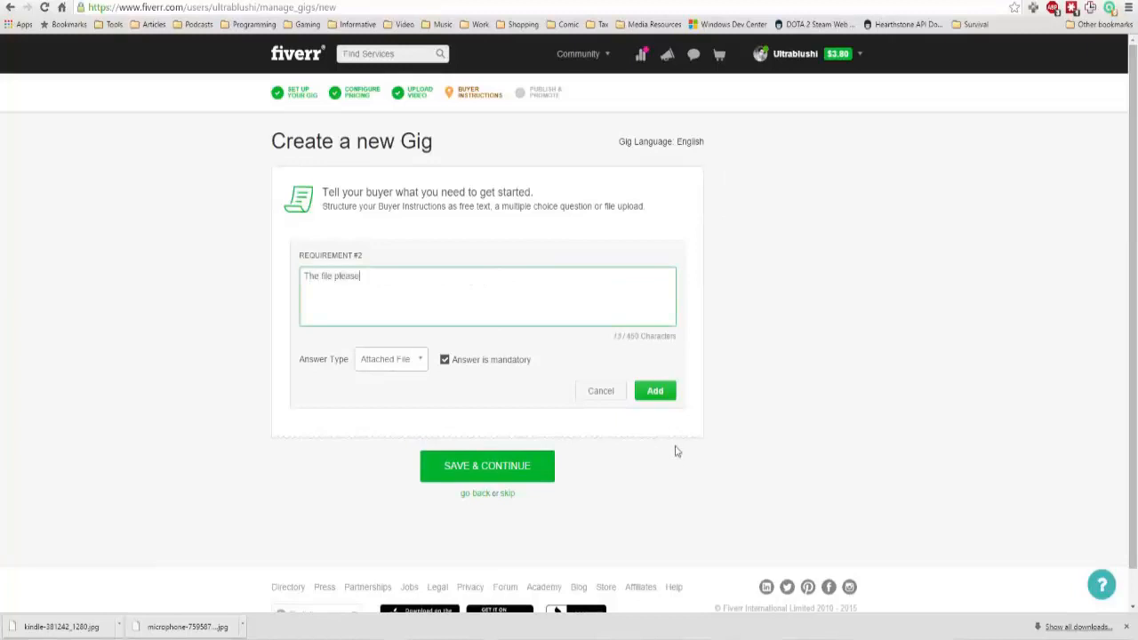
{"action": "left_click", "coordinate": [662, 391]}
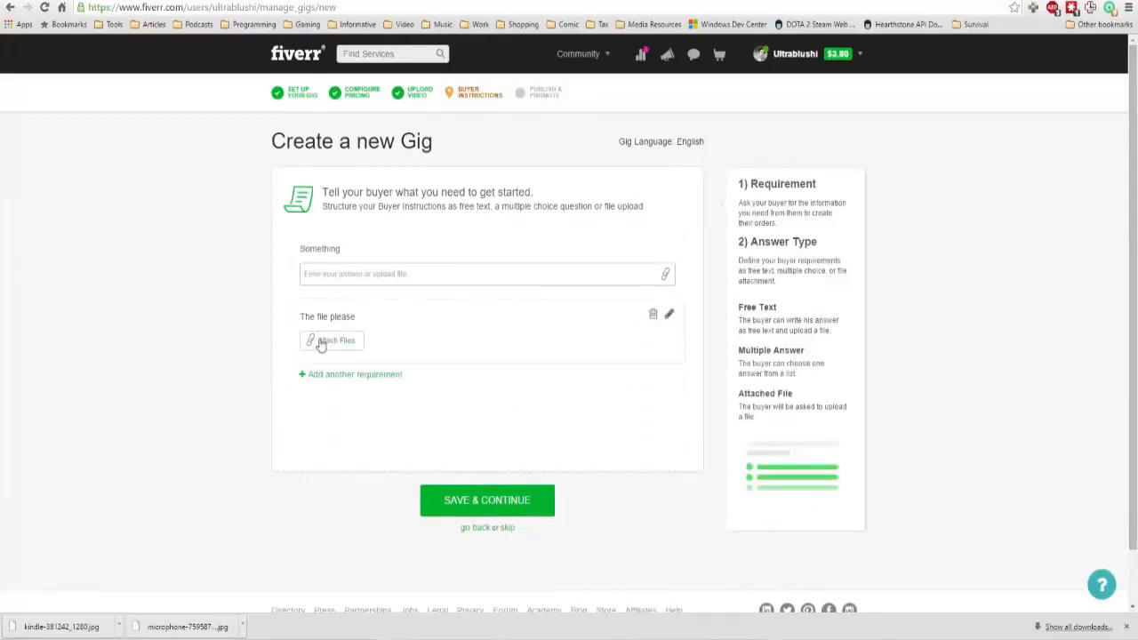
{"action": "left_click", "coordinate": [501, 504]}
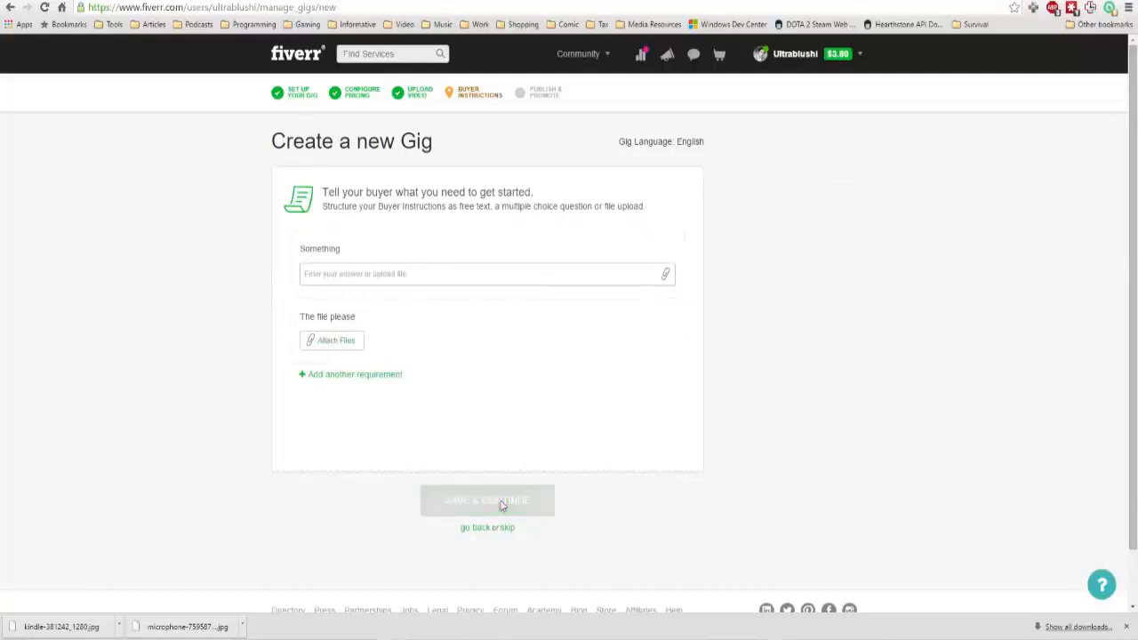